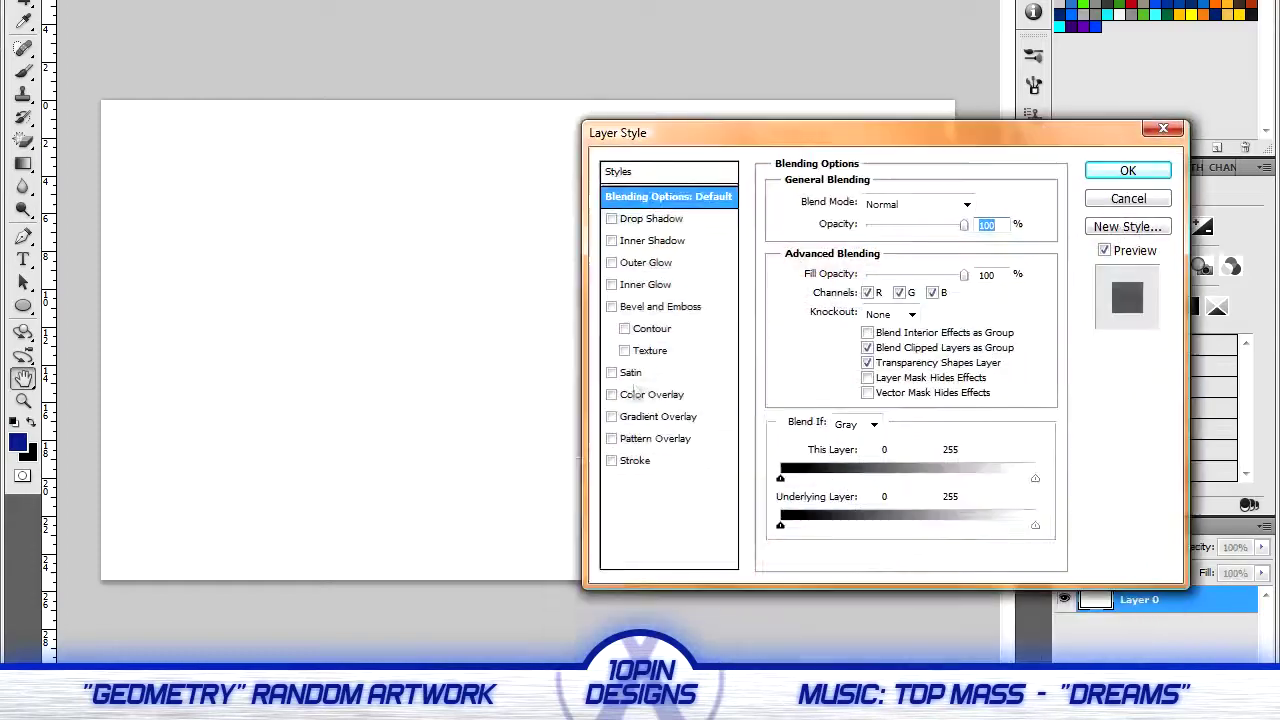
Apply the dark radial gradient overlay, add an empty Layer 1, and fill the square selection white
{"action": "left_click", "coordinate": [1094, 80]}
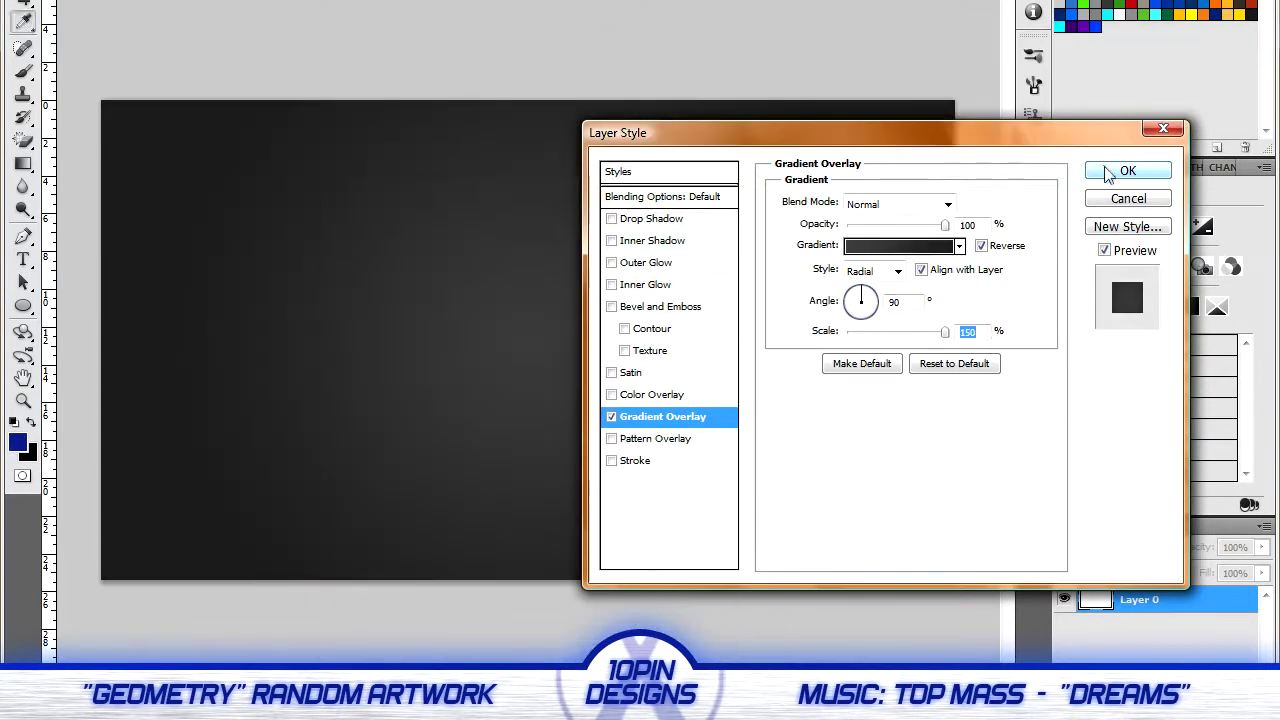
{"action": "left_click", "coordinate": [1123, 171]}
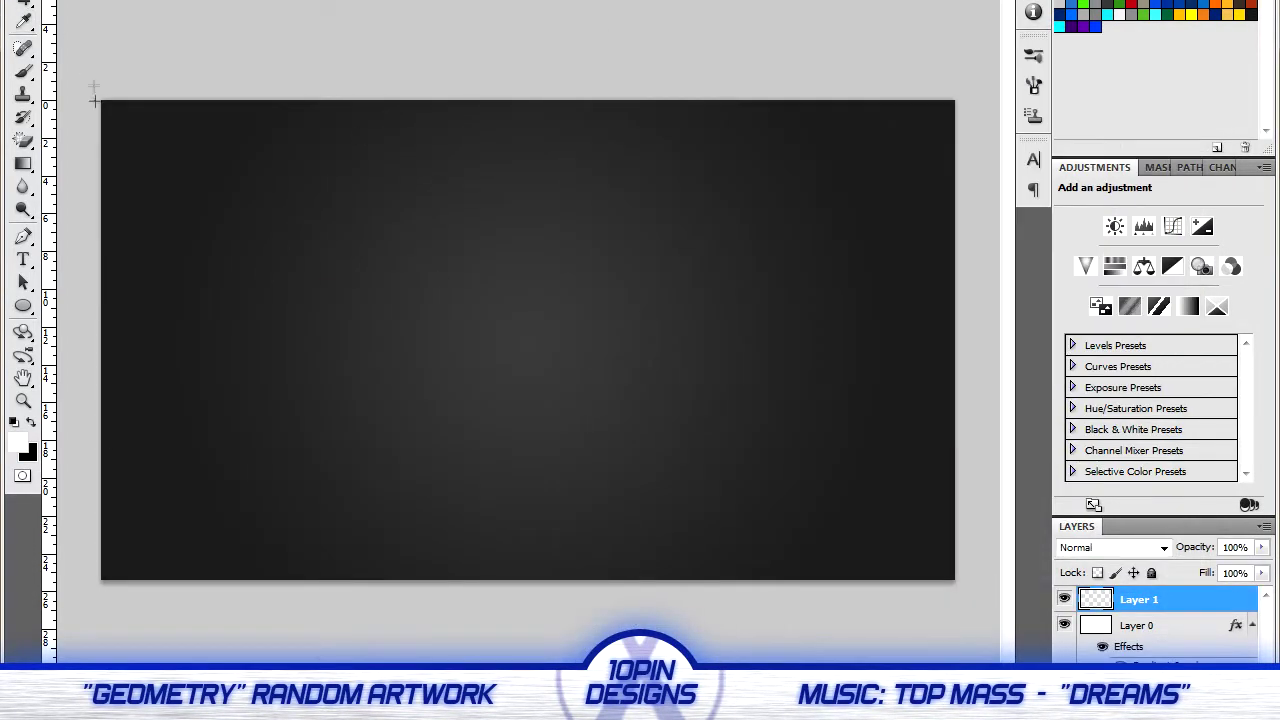
{"action": "key", "text": "alt+BackSpace"}
Move the white square to the top-left, stepping it right and adding vertical guides at its edges
{"action": "left_click", "coordinate": [30, 421]}
{"action": "left_click_drag", "start_coordinate": [232, 206], "coordinate": [136, 136]}
{"action": "left_click_drag", "start_coordinate": [48, 300], "coordinate": [172, 300]}
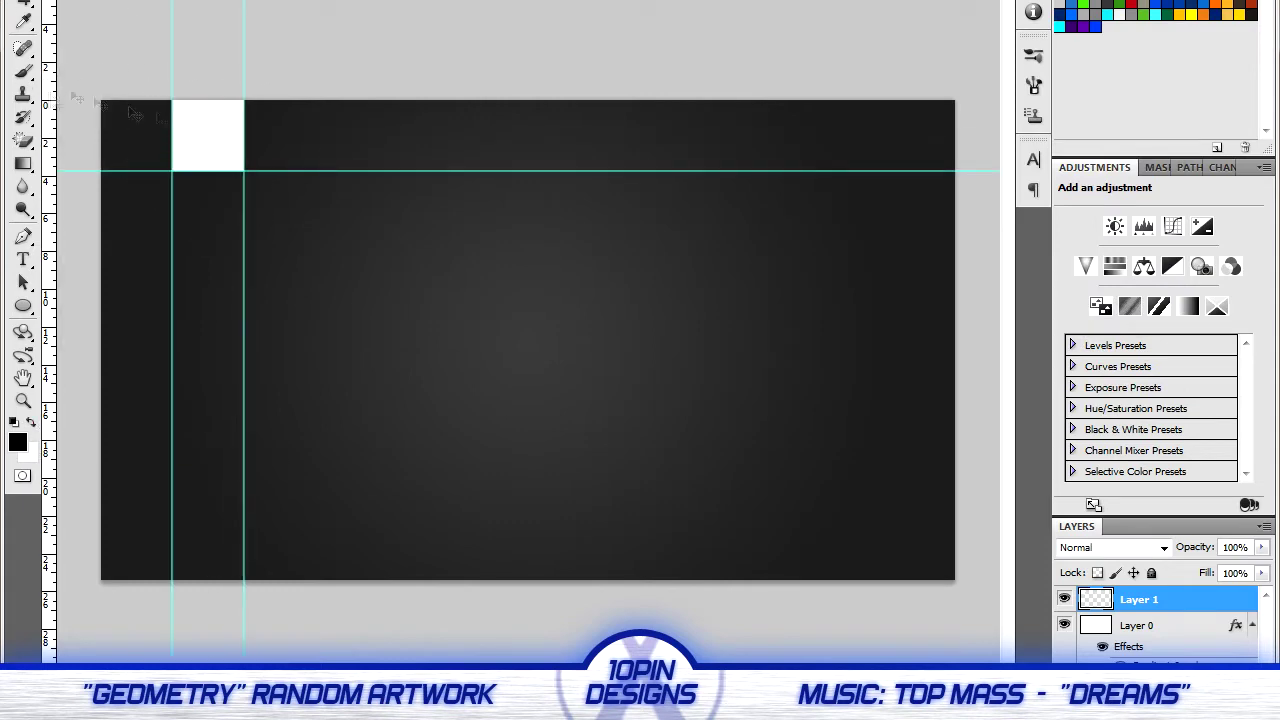
{"action": "left_click_drag", "start_coordinate": [350, 135], "coordinate": [422, 135]}
{"action": "left_click_drag", "start_coordinate": [48, 300], "coordinate": [387, 300]}
{"action": "left_click_drag", "start_coordinate": [422, 135], "coordinate": [493, 135]}
{"action": "left_click_drag", "start_coordinate": [48, 300], "coordinate": [458, 300]}
Step the square down row by row, adding horizontal guides at each edge to the bottom
{"action": "left_click_drag", "start_coordinate": [136, 206], "coordinate": [136, 278]}
{"action": "left_click_drag", "start_coordinate": [300, 0], "coordinate": [300, 243]}
{"action": "left_click_drag", "start_coordinate": [136, 278], "coordinate": [136, 350]}
{"action": "left_click_drag", "start_coordinate": [300, 0], "coordinate": [300, 385]}
{"action": "left_click_drag", "start_coordinate": [136, 350], "coordinate": [136, 492]}
{"action": "left_click_drag", "start_coordinate": [300, 0], "coordinate": [300, 456]}
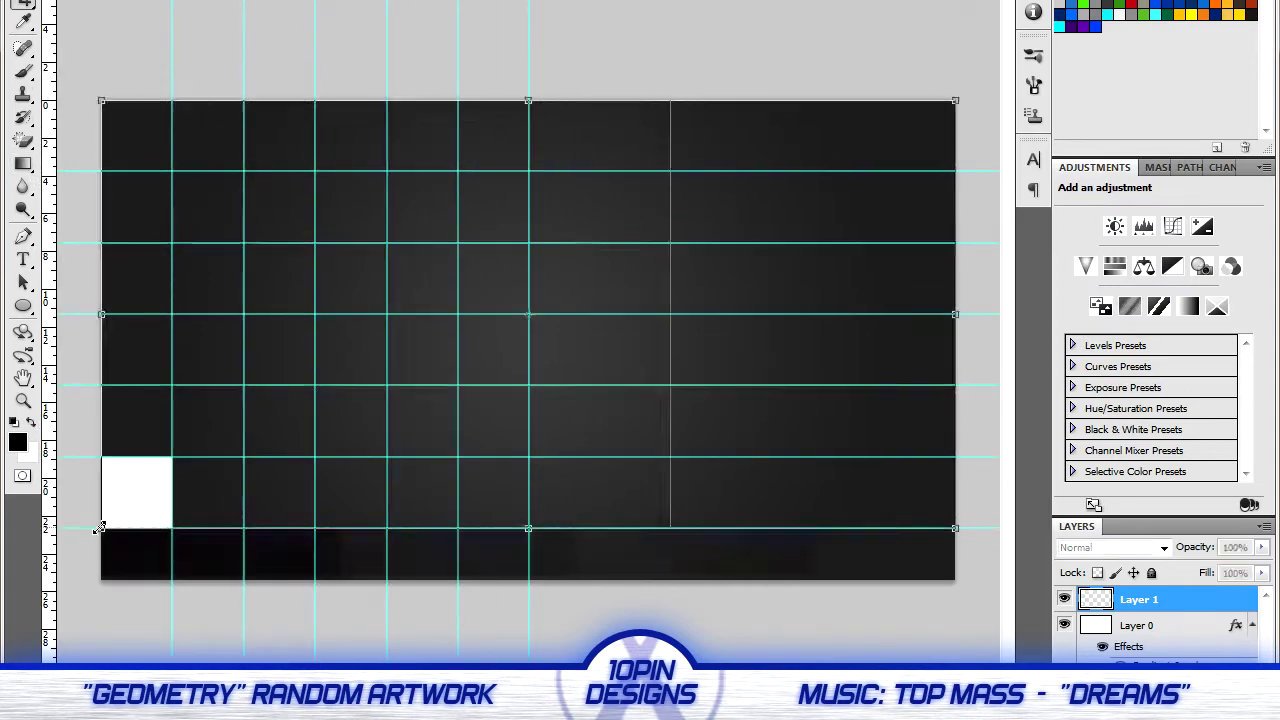
Crop the canvas at the bottom guide, add the last right-hand guide and remove the white square
{"action": "key", "text": "Return"}
{"action": "key", "text": "v"}
{"action": "left_click_drag", "start_coordinate": [120, 505], "coordinate": [558, 150]}
{"action": "left_click_drag", "start_coordinate": [882, 248], "coordinate": [887, 248]}
{"action": "left_click_drag", "start_coordinate": [925, 180], "coordinate": [508, 160]}
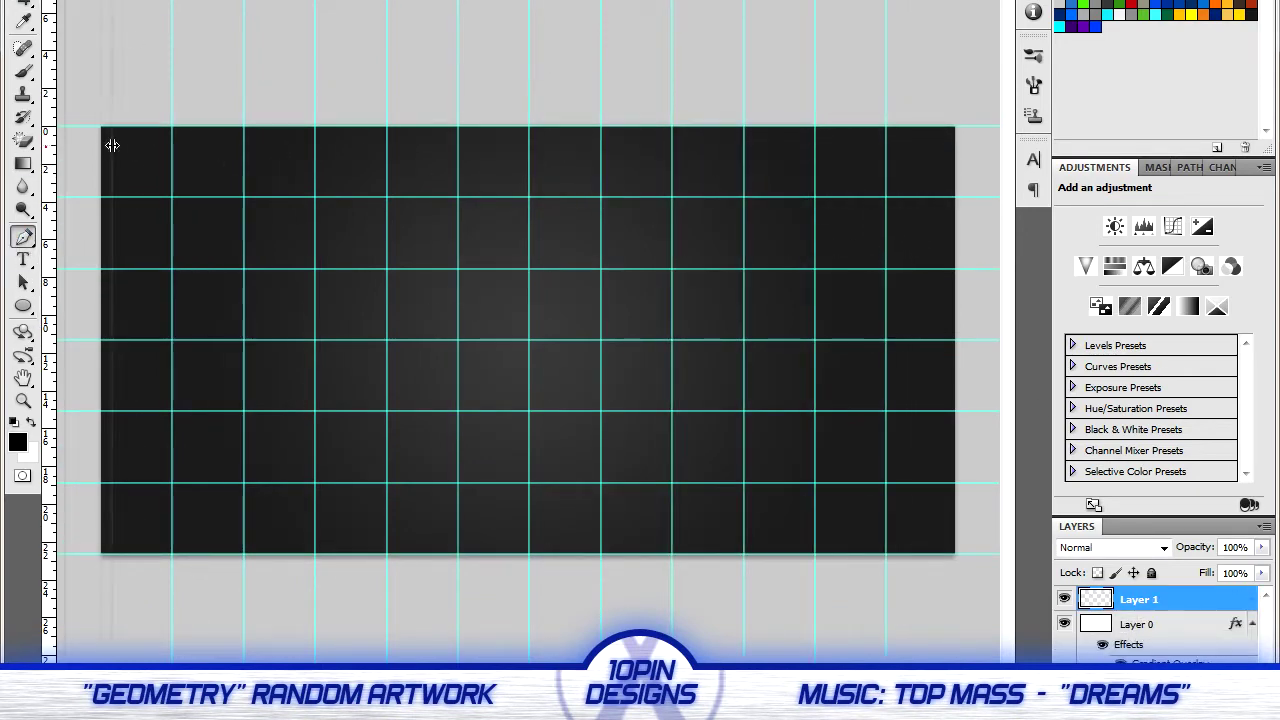
Draw a zigzag path with the Pen tool and stroke it with a white brush
{"action": "left_click", "coordinate": [886, 198]}
{"action": "left_click", "coordinate": [955, 127]}
{"action": "key", "text": "Escape"}
{"action": "key", "text": "b"}
{"action": "right_click", "coordinate": [584, 258]}
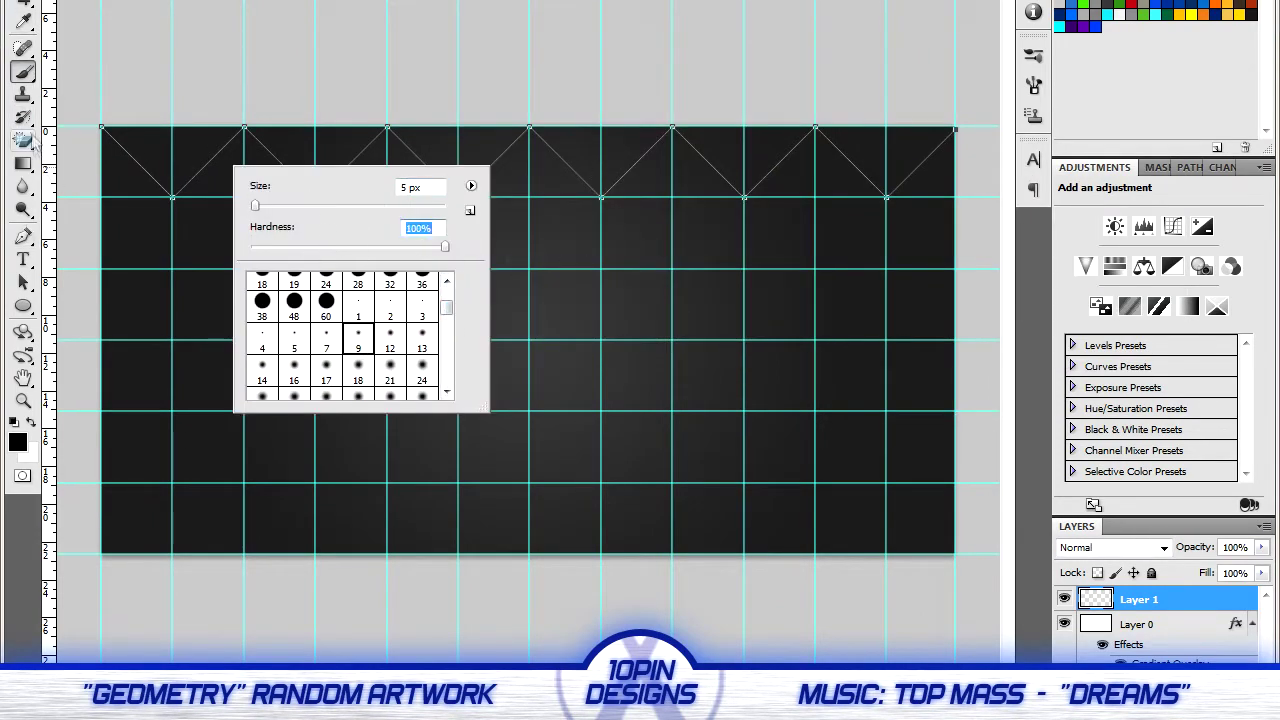
{"action": "key", "text": "Return"}
{"action": "key", "text": "x"}
{"action": "key", "text": "Return"}
Stroke the path with a thinner brush, then duplicate the zigzag and move the copy down a row
{"action": "key", "text": "p"}
{"action": "key", "text": "b"}
{"action": "right_click", "coordinate": [155, 148]}
{"action": "key", "text": "p"}
{"action": "left_click", "coordinate": [697, 137]}
{"action": "left_click", "coordinate": [760, 137]}
{"action": "key", "text": "ctrl+j"}
{"action": "left_click_drag", "start_coordinate": [455, 172], "coordinate": [455, 456]}
On a new layer, stroke a vertical path in white
{"action": "key", "text": "ctrl+alt+shift+n"}
{"action": "key", "text": "p"}
{"action": "right_click", "coordinate": [174, 262]}
{"action": "left_click", "coordinate": [243, 428]}
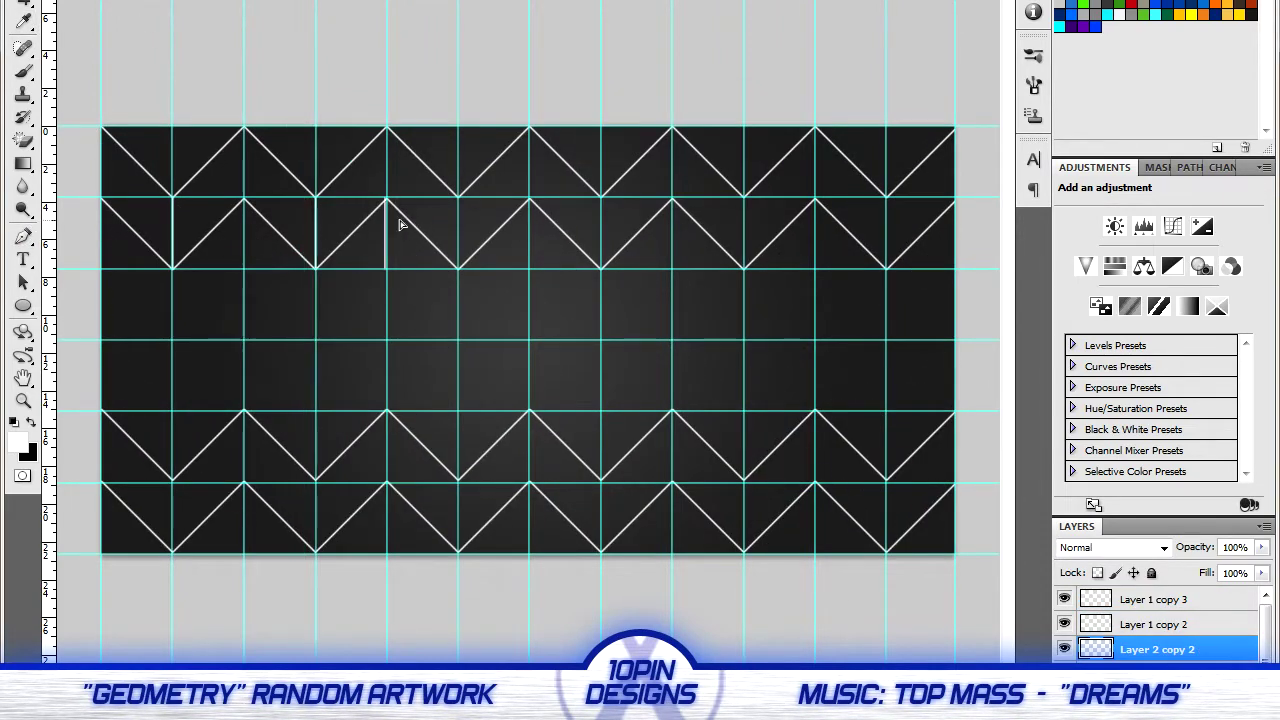
{"action": "scroll", "coordinate": [398, 224], "scroll_direction": "up", "scroll_amount": 5, "text": "alt"}
{"action": "scroll", "coordinate": [800, 185], "scroll_direction": "down", "scroll_amount": 7, "text": "alt"}
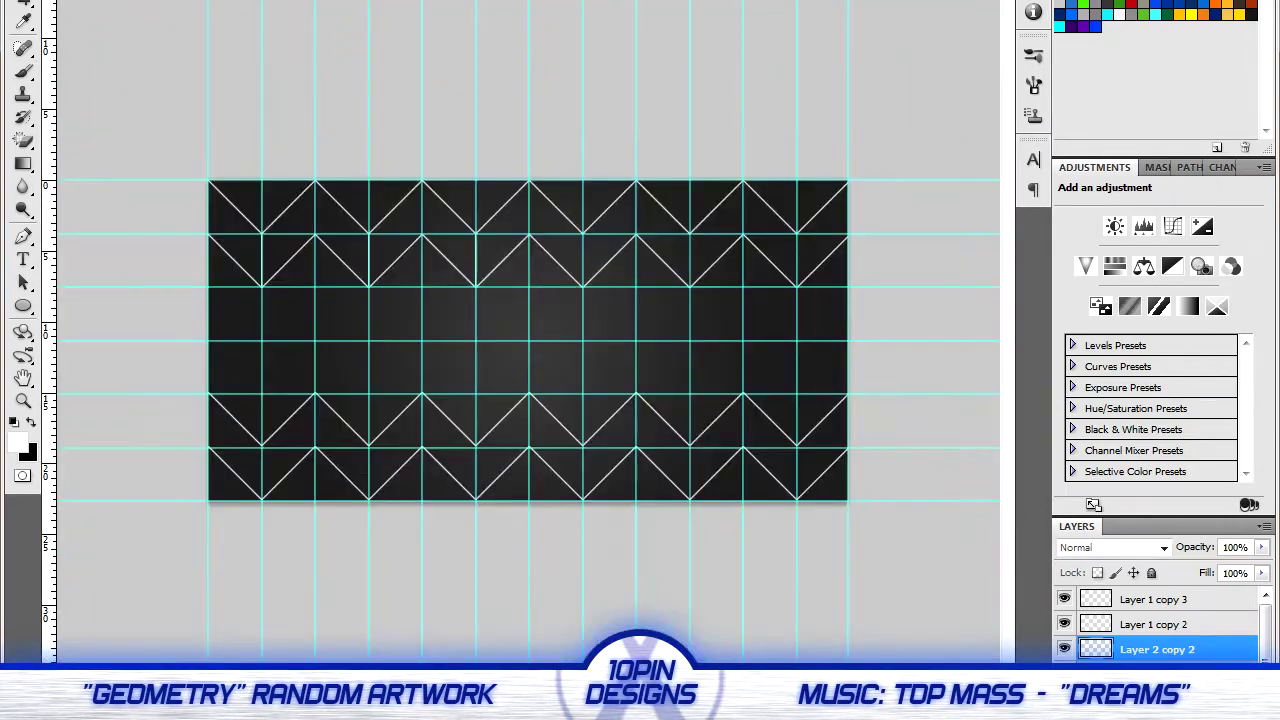
{"action": "scroll", "coordinate": [830, 310], "scroll_direction": "up", "scroll_amount": 1, "text": "alt"}
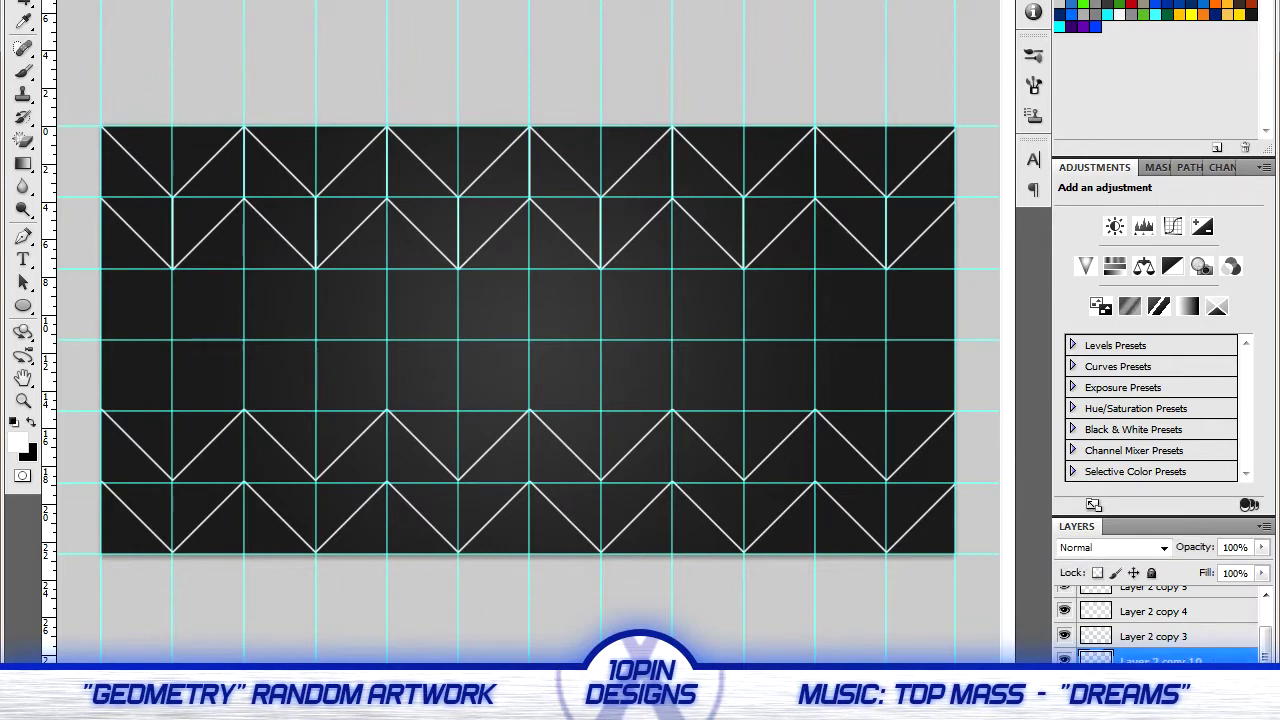
Group the selected Layer 2 copies with Ctrl+G and hide the guides
{"action": "right_click", "coordinate": [1150, 615]}
{"action": "key", "text": "Escape"}
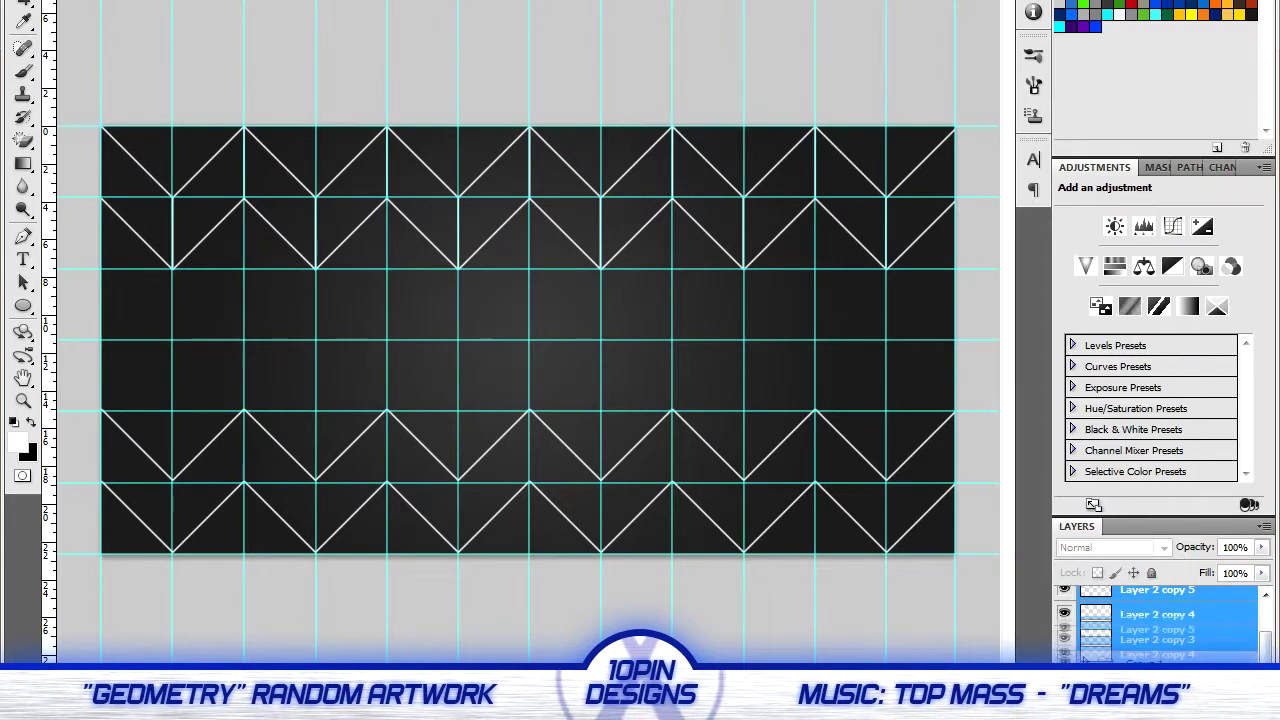
{"action": "key", "text": "ctrl+g"}
{"action": "key", "text": "ctrl+h"}
{"action": "key", "text": "ctrl+h"}
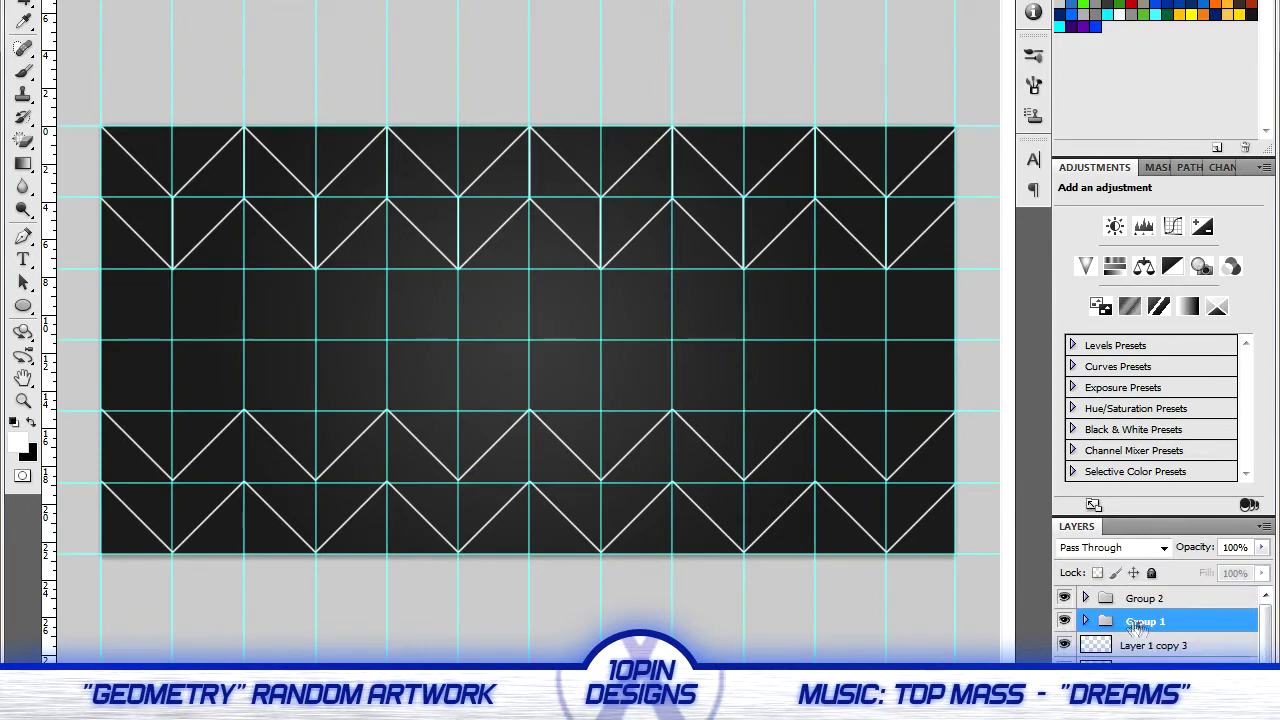
{"action": "key", "text": "ctrl+h"}
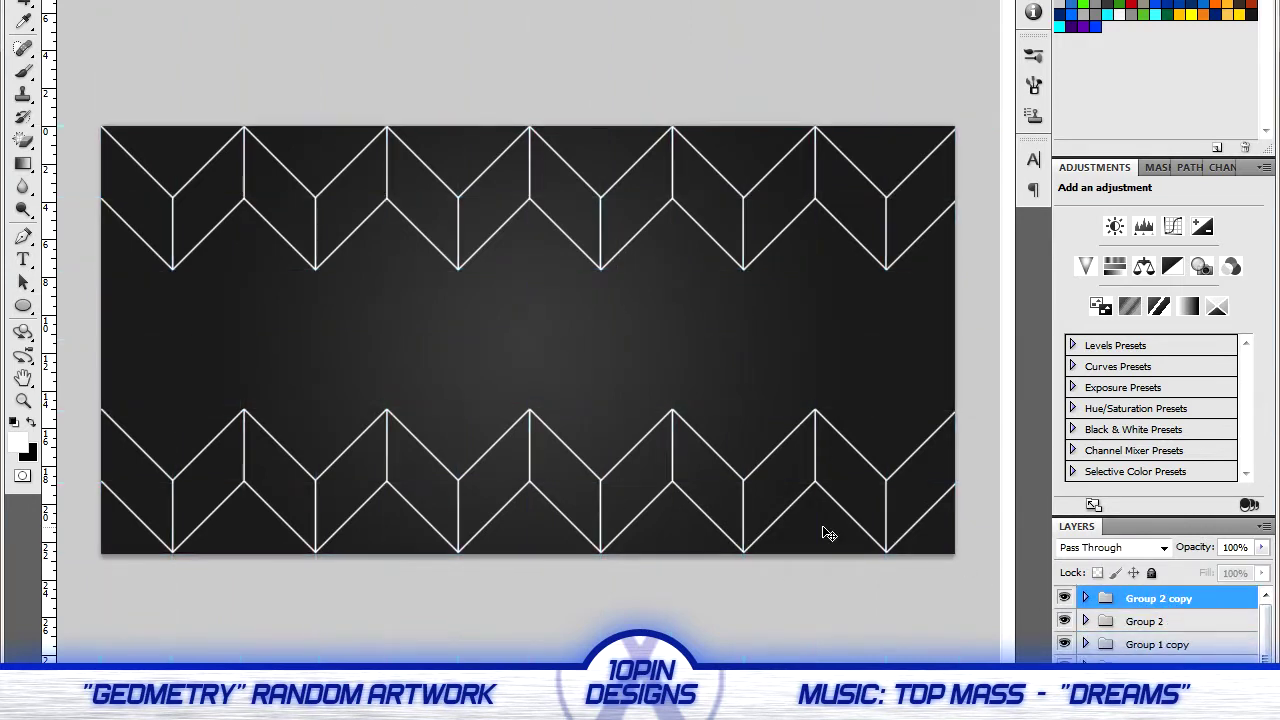
Drag the bottom zigzag band up and the top band down, then select the left panel's area
{"action": "left_click_drag", "start_coordinate": [772, 542], "coordinate": [766, 514]}
{"action": "left_click_drag", "start_coordinate": [771, 288], "coordinate": [771, 309]}
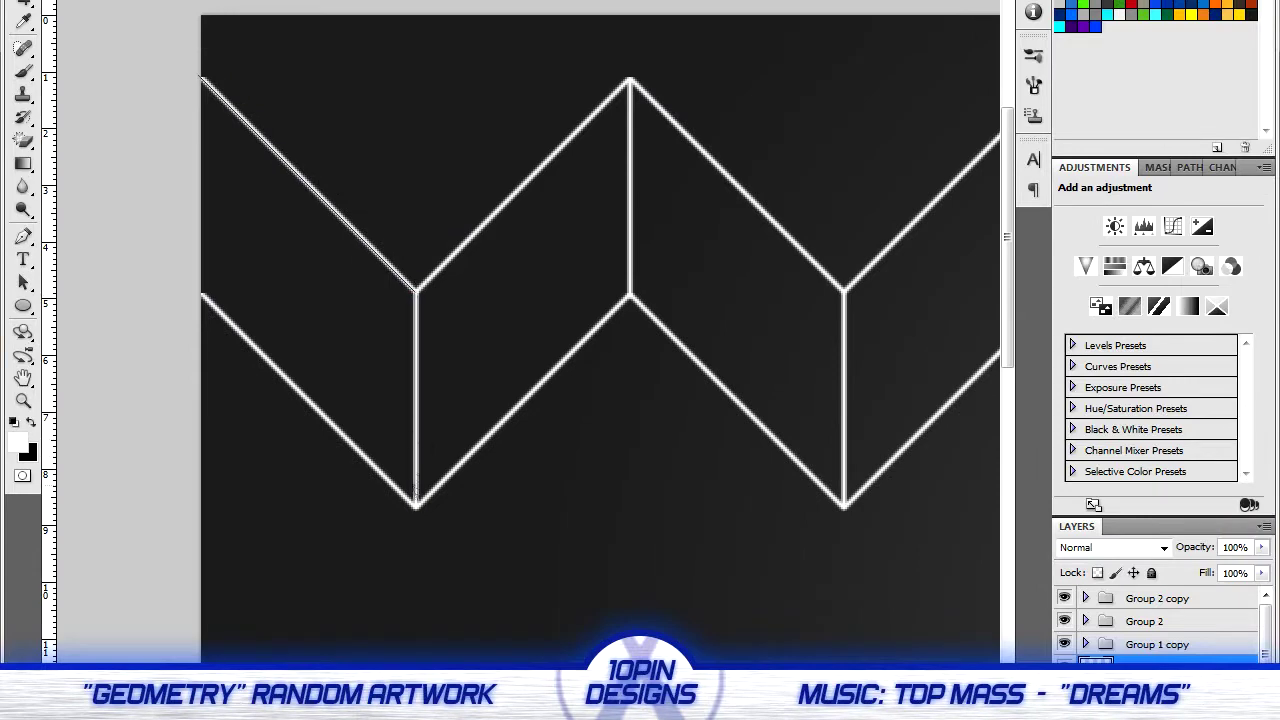
{"action": "right_click", "coordinate": [300, 348]}
Fill the left panel blue, then place a mirrored copy in the second slot and fill it yellow
{"action": "left_click", "coordinate": [309, 634]}
{"action": "left_click", "coordinate": [1134, 80]}
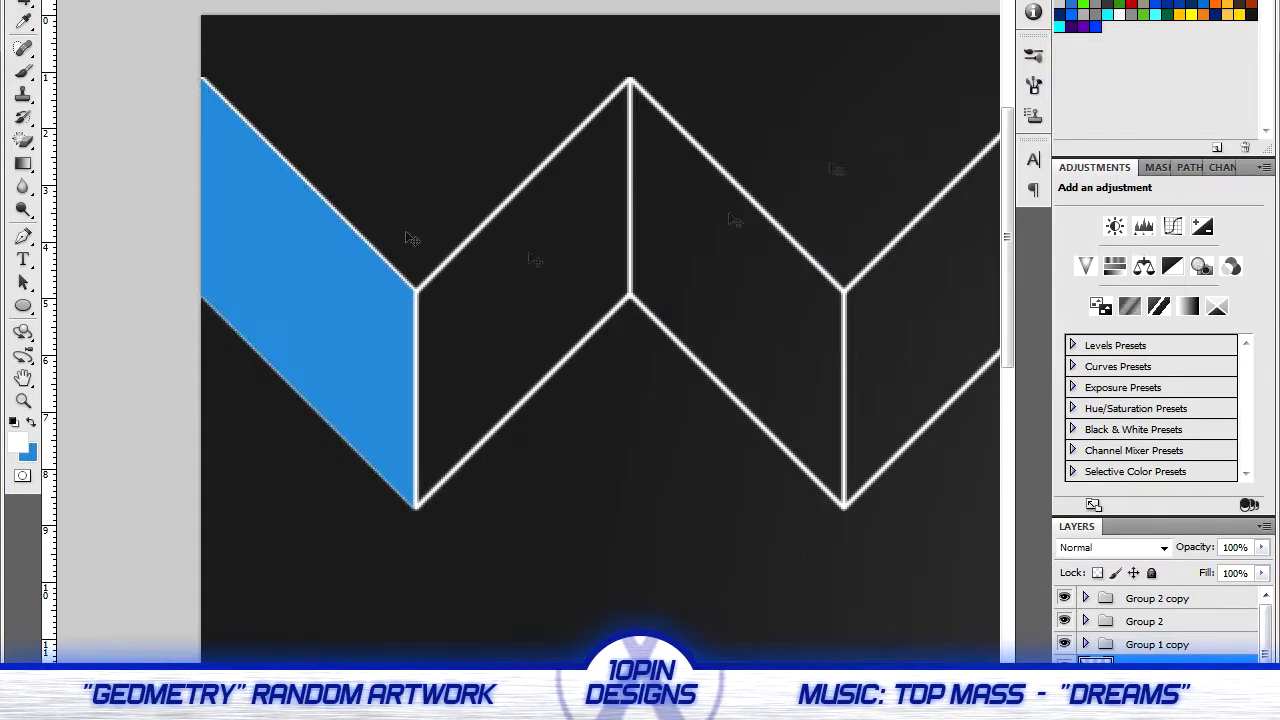
{"action": "left_click_drag", "start_coordinate": [308, 300], "coordinate": [471, 514]}
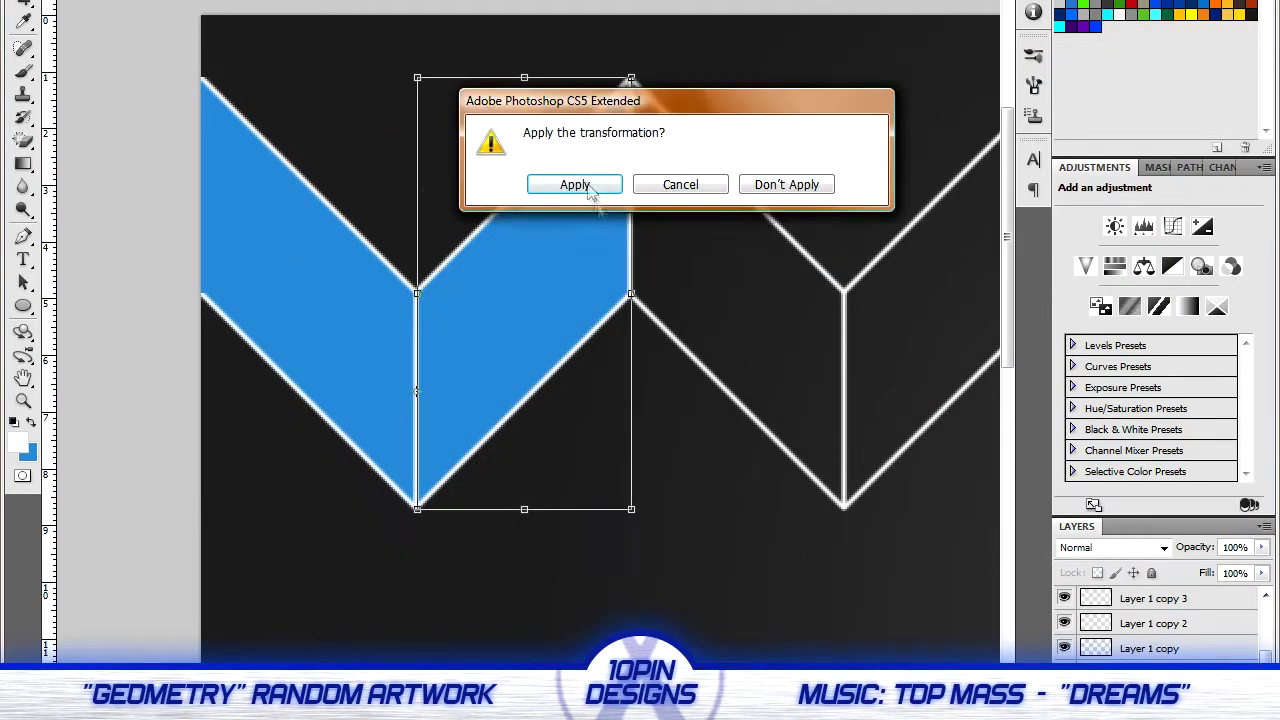
{"action": "left_click", "coordinate": [571, 183]}
{"action": "left_click", "coordinate": [1072, 78]}
{"action": "right_click", "coordinate": [524, 293]}
{"action": "left_click", "coordinate": [571, 634]}
Place a flipped copy in the third slot and fill the third and fourth panels red and green
{"action": "left_click_drag", "start_coordinate": [524, 293], "coordinate": [740, 300]}
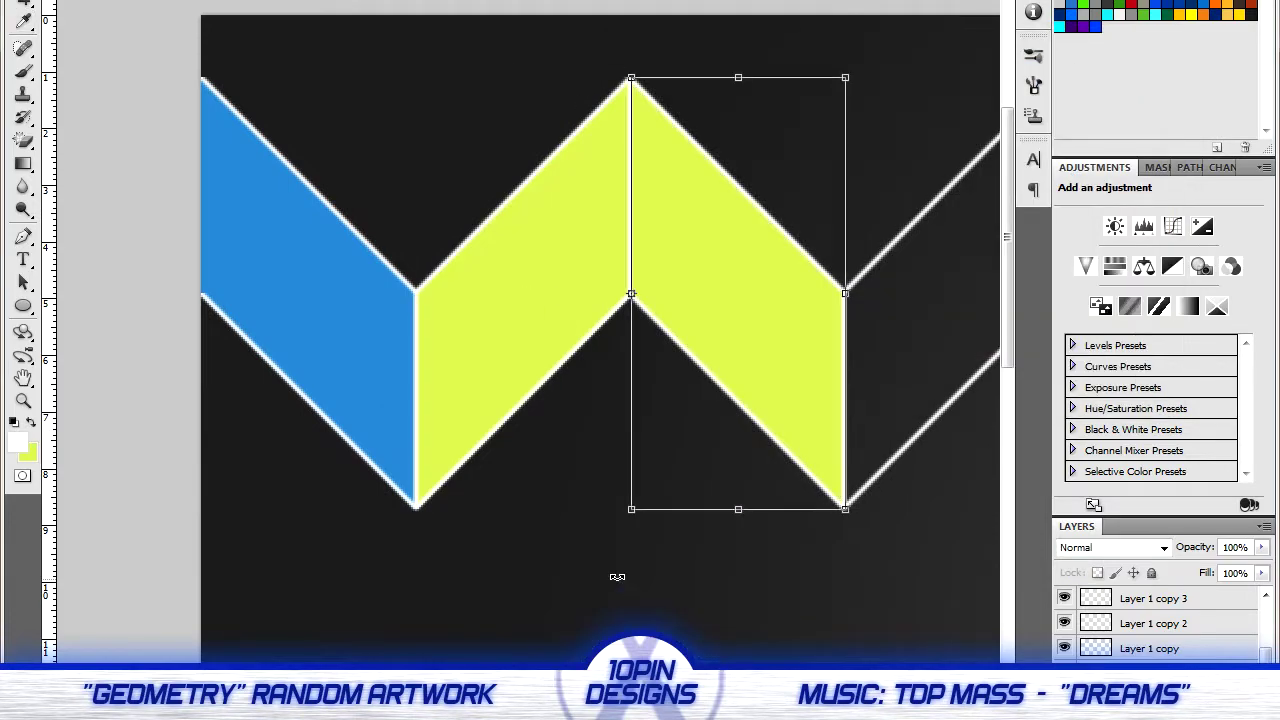
{"action": "left_click", "coordinate": [28, 452]}
{"action": "left_click", "coordinate": [813, 133]}
{"action": "left_click", "coordinate": [1094, 80]}
{"action": "key", "text": "ctrl+BackSpace"}
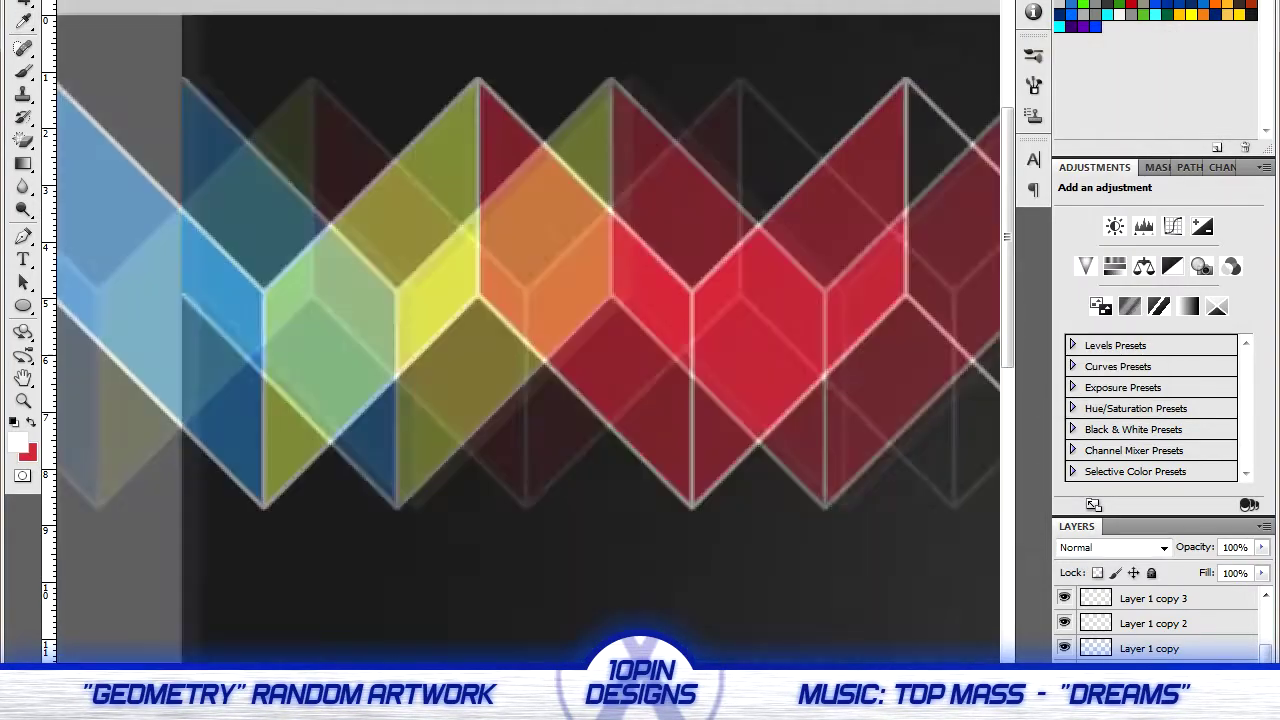
{"action": "left_click", "coordinate": [28, 452]}
{"action": "left_click", "coordinate": [1132, 80]}
{"action": "key", "text": "ctrl+BackSpace"}
Fill the fifth panel purple and the next flipped copy orange
{"action": "left_click_drag", "start_coordinate": [655, 503], "coordinate": [737, 574]}
{"action": "left_click", "coordinate": [28, 452]}
{"action": "left_click", "coordinate": [800, 123]}
{"action": "left_click", "coordinate": [1080, 80]}
{"action": "key", "text": "ctrl+BackSpace"}
{"action": "left_click_drag", "start_coordinate": [288, 310], "coordinate": [500, 310]}
{"action": "left_click", "coordinate": [28, 452]}
{"action": "left_click", "coordinate": [920, 360]}
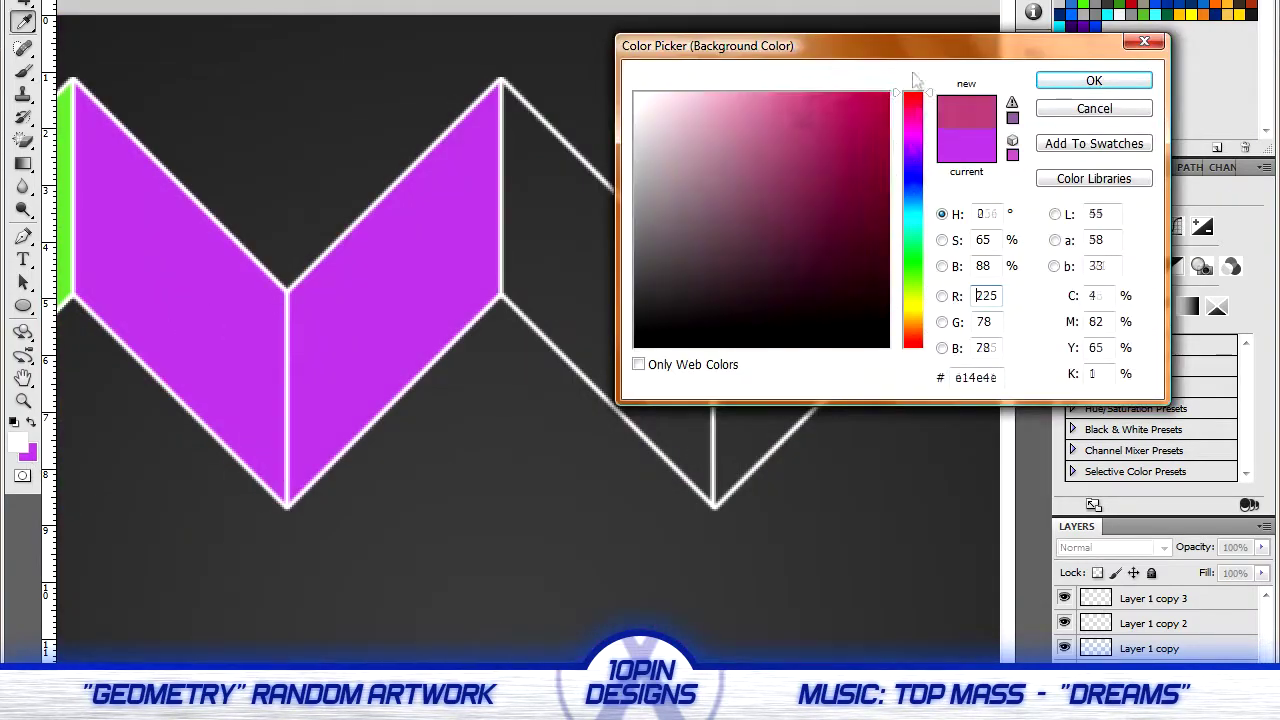
{"action": "left_click", "coordinate": [1134, 80]}
{"action": "key", "text": "ctrl+BackSpace"}
Place another flipped copy, zoom out to the whole canvas, and hide the extra coloured panel layers
{"action": "left_click_drag", "start_coordinate": [400, 304], "coordinate": [615, 304]}
{"action": "key", "text": "ctrl+minus"}
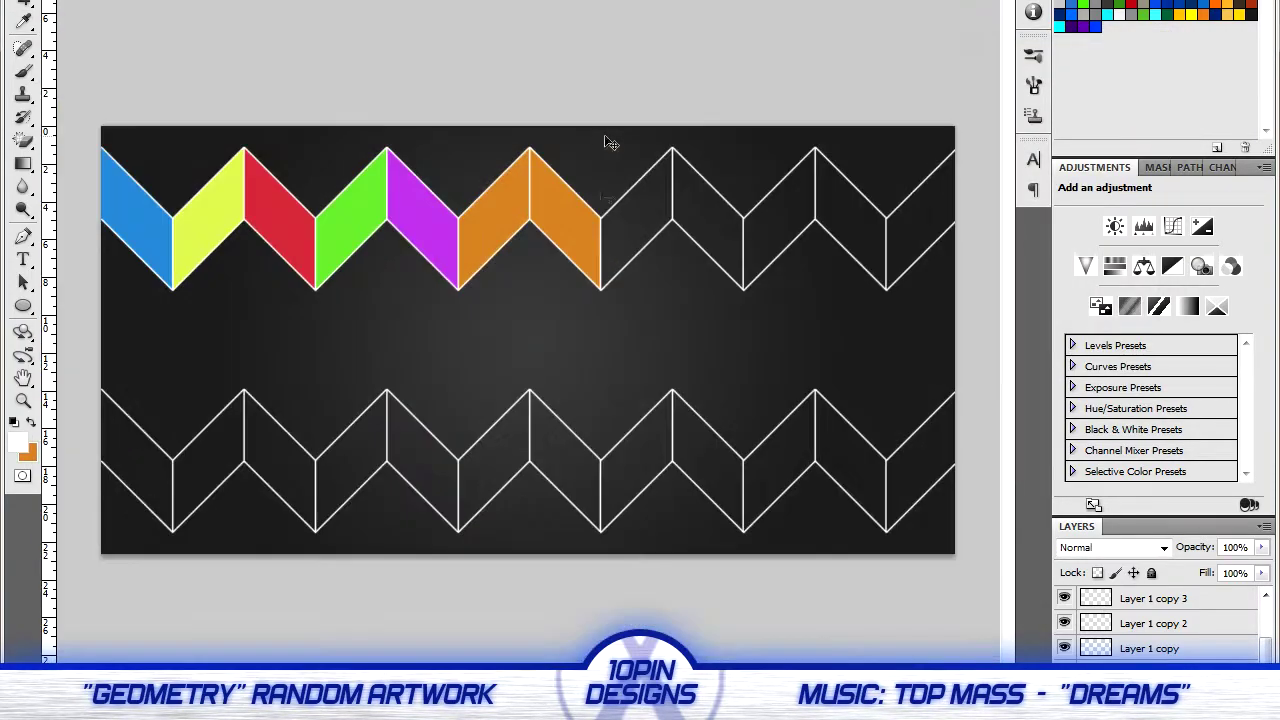
{"action": "key", "text": "ctrl+plus"}
{"action": "scroll", "coordinate": [520, 330], "scroll_direction": "up", "scroll_amount": 3}
{"action": "key", "text": "ctrl+minus"}
{"action": "scroll", "coordinate": [557, 129], "scroll_direction": "up", "scroll_amount": 2}
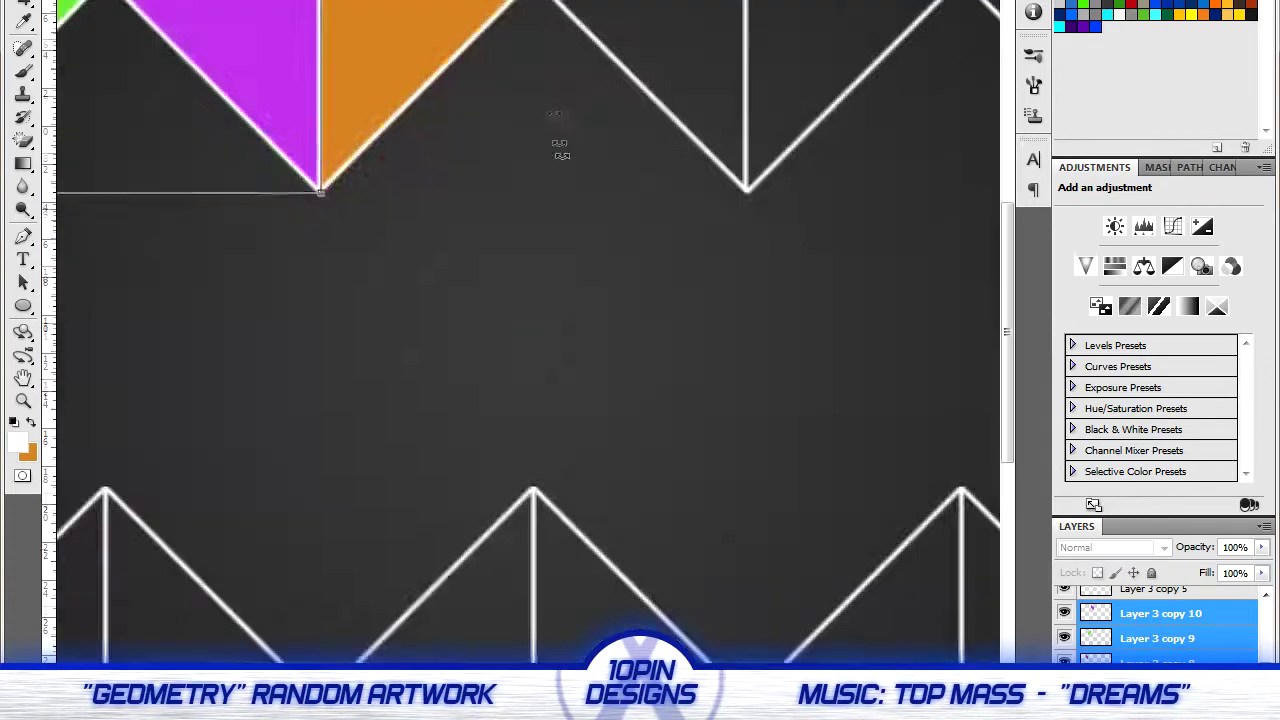
{"action": "scroll", "coordinate": [543, 129], "scroll_direction": "up", "scroll_amount": 1}
{"action": "key", "text": "ctrl+minus"}
{"action": "key", "text": "ctrl+minus"}
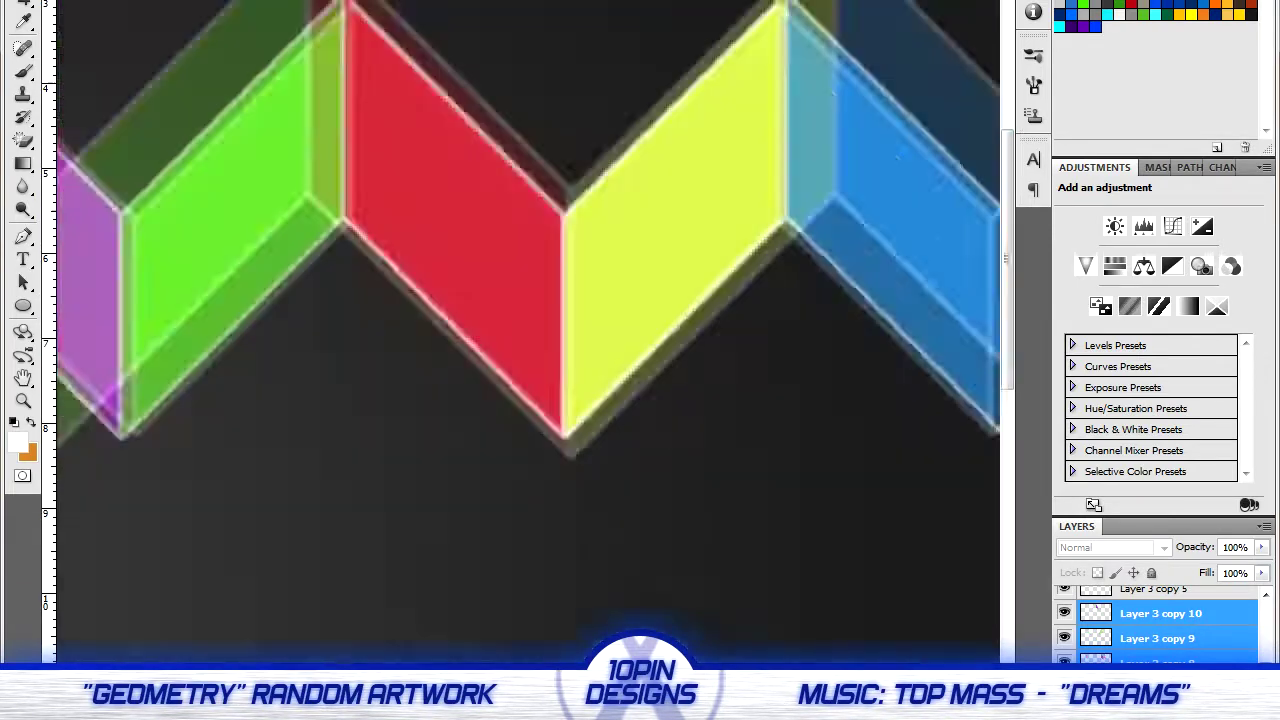
{"action": "key", "text": "ctrl+minus"}
{"action": "key", "text": "ctrl+plus"}
{"action": "left_click_drag", "start_coordinate": [1064, 613], "coordinate": [1064, 660]}
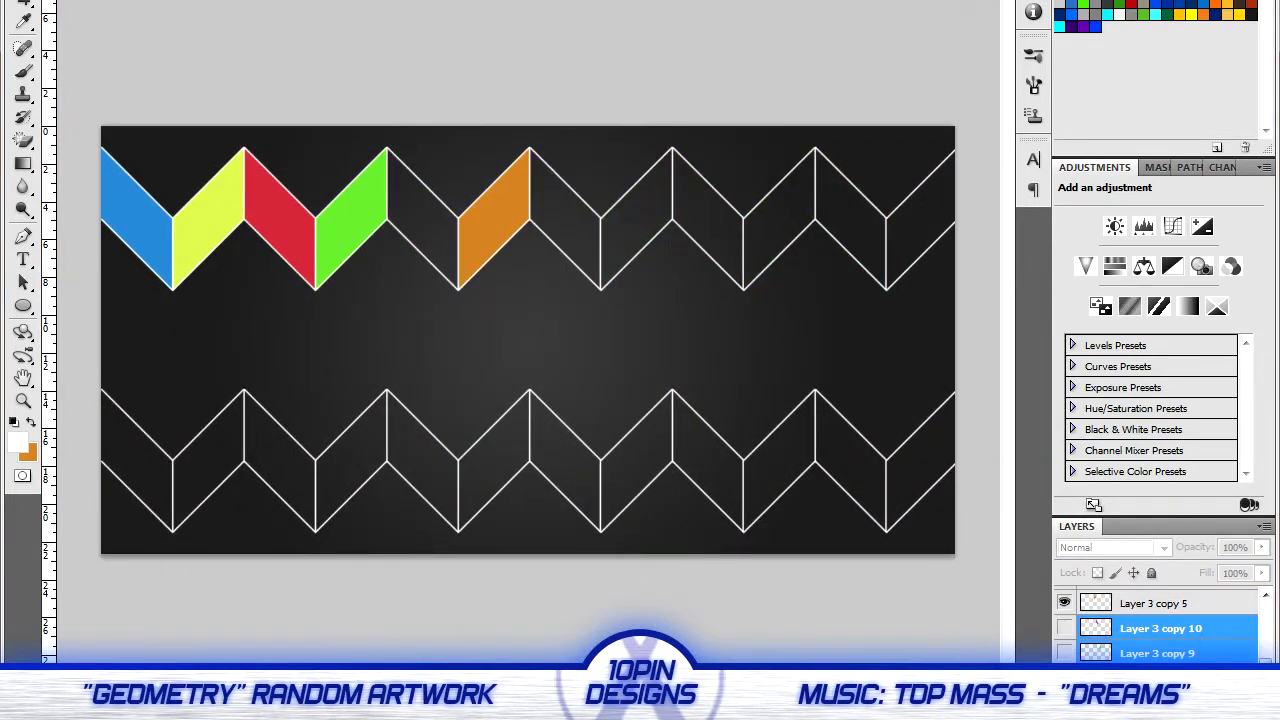
Zoom in on the left end of the zigzag and scroll around the coloured panels
{"action": "key", "text": "ctrl+plus"}
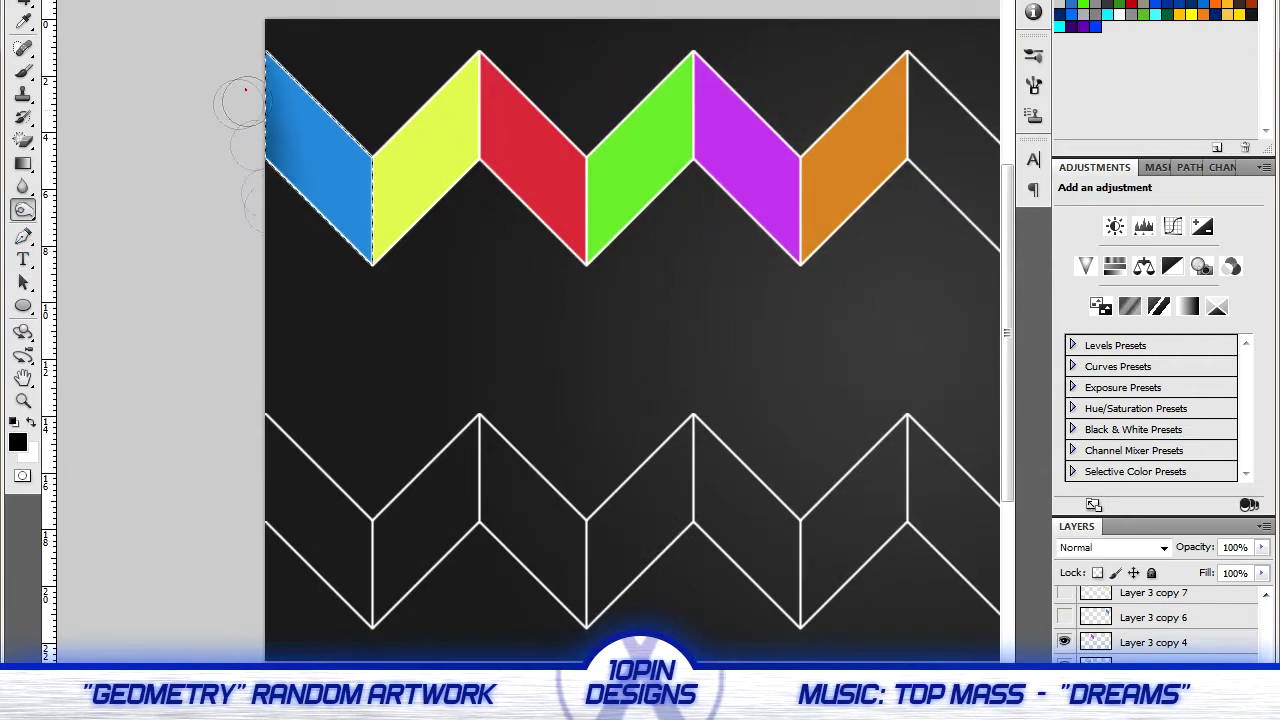
{"action": "scroll", "coordinate": [685, 520], "scroll_direction": "down", "scroll_amount": 3}
{"action": "scroll", "coordinate": [685, 520], "scroll_direction": "up", "scroll_amount": 3}
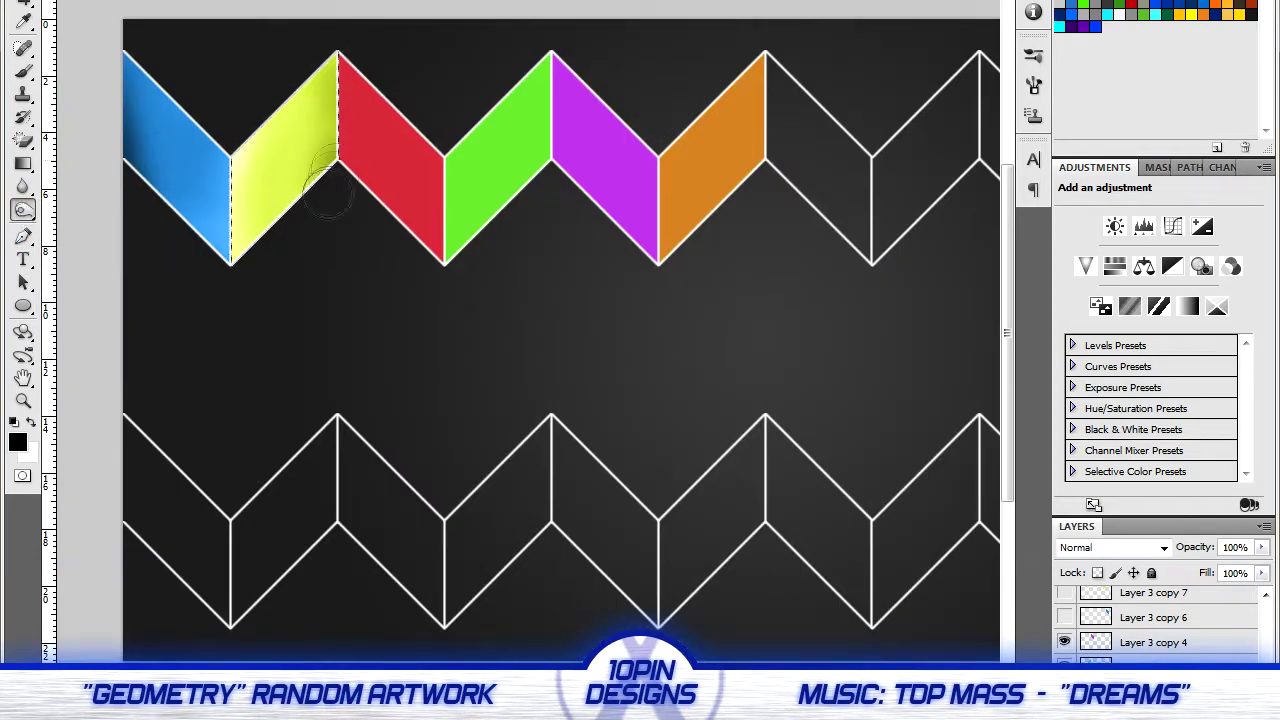
{"action": "scroll", "coordinate": [206, 143], "scroll_direction": "down", "scroll_amount": 3}
{"action": "scroll", "coordinate": [206, 143], "scroll_direction": "up", "scroll_amount": 3}
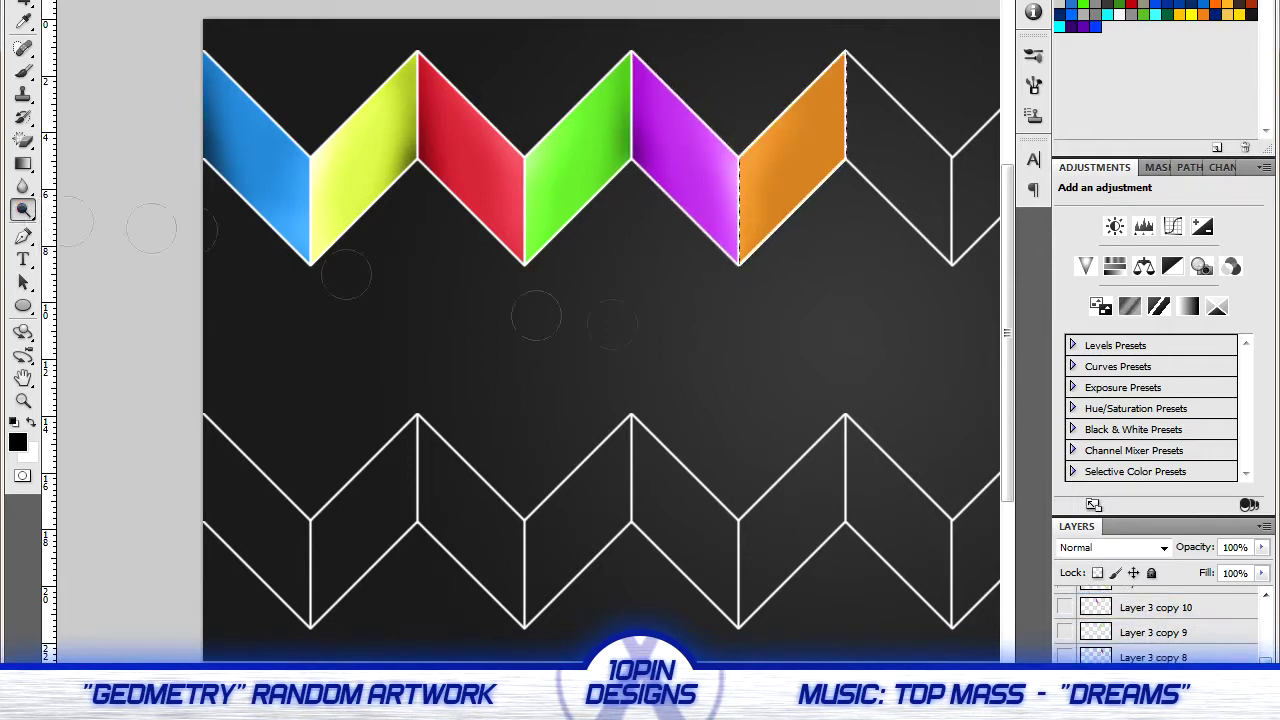
{"action": "scroll", "coordinate": [874, 230], "scroll_direction": "down", "scroll_amount": 2}
{"action": "scroll", "coordinate": [874, 230], "scroll_direction": "up", "scroll_amount": 2}
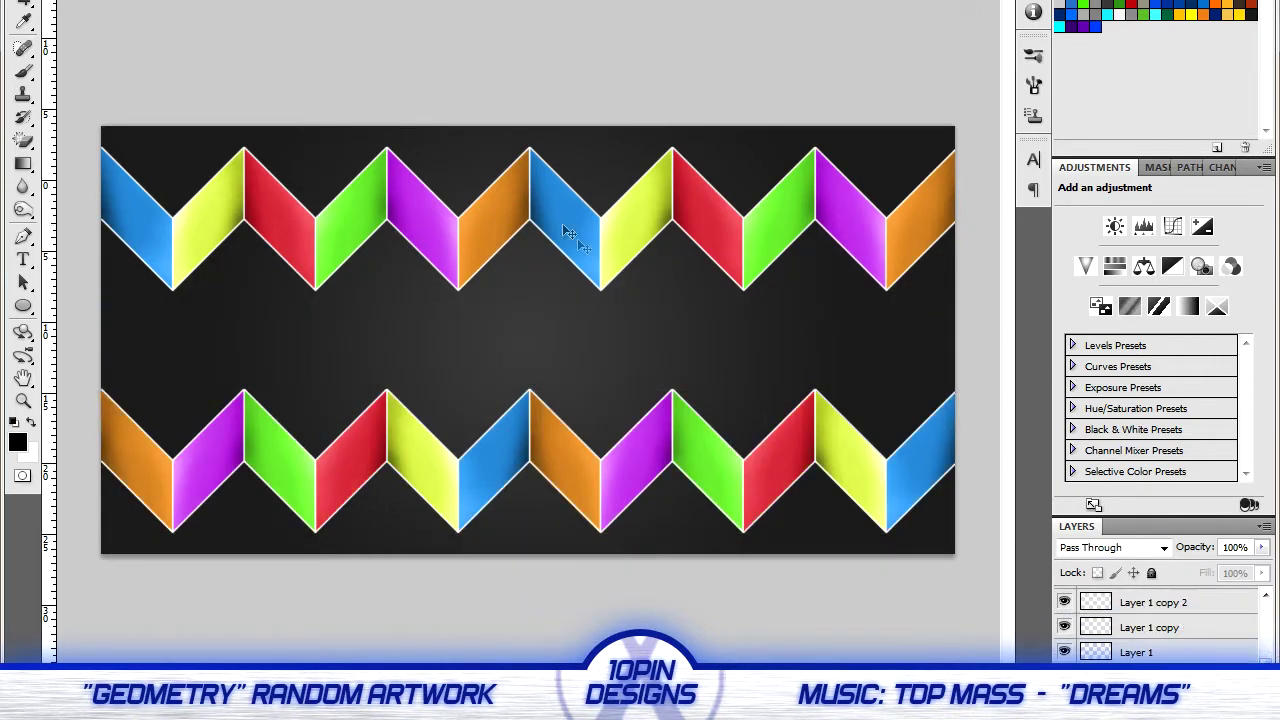
Flip the copied upper zigzag vertically to form its reflection
{"action": "left_click", "coordinate": [1110, 547]}
{"action": "scroll", "coordinate": [1163, 553], "scroll_direction": "down", "scroll_amount": 1}
{"action": "scroll", "coordinate": [1163, 553], "scroll_direction": "down", "scroll_amount": 1}
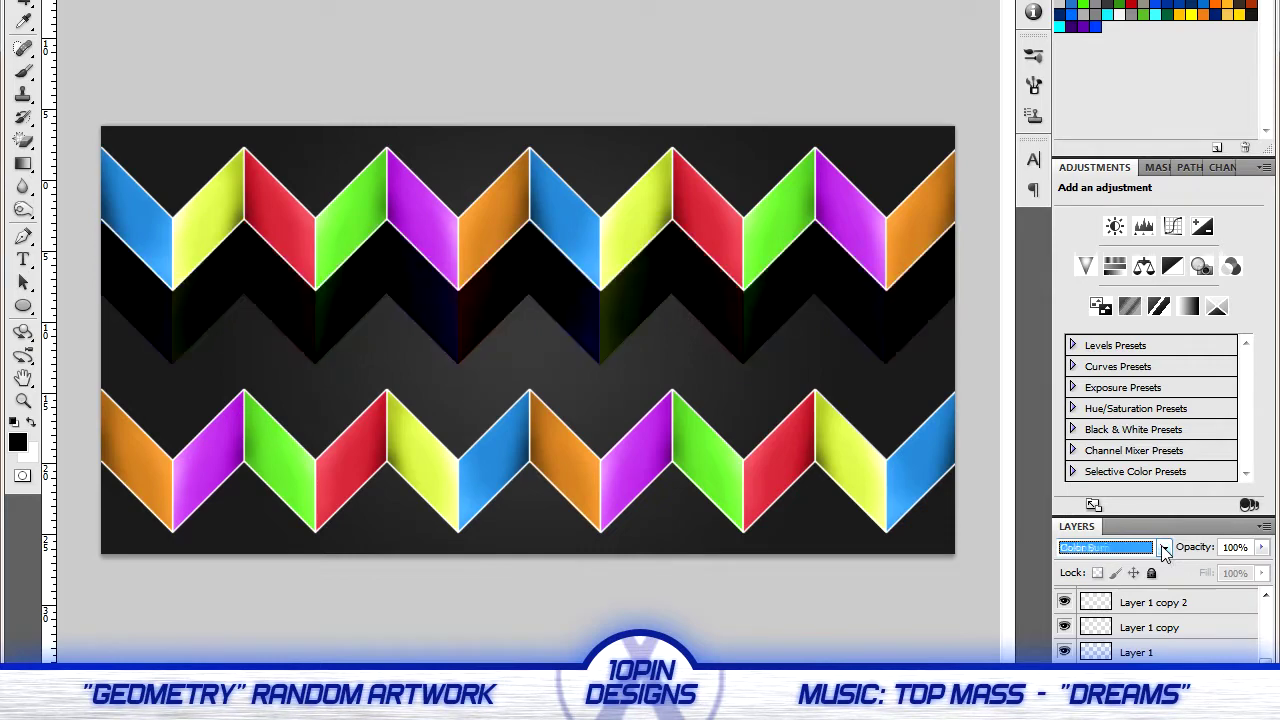
{"action": "scroll", "coordinate": [1163, 553], "scroll_direction": "down", "scroll_amount": 3}
{"action": "key", "text": "ctrl+t"}
{"action": "right_click", "coordinate": [700, 350]}
{"action": "left_click", "coordinate": [747, 578]}
{"action": "key", "text": "Return"}
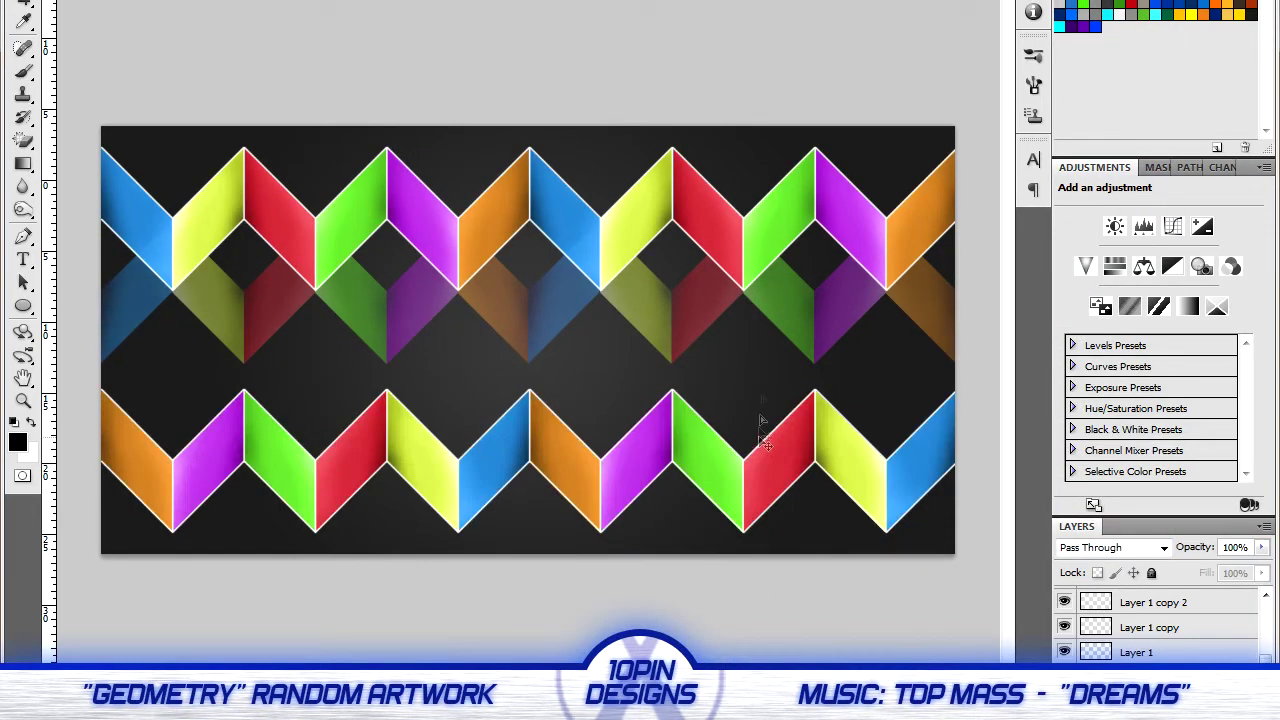
Duplicate the lower zigzag and position the copy as a reflection against the lower row
{"action": "key", "text": "ctrl+j"}
{"action": "key", "text": "ctrl+t"}
{"action": "mouse_move", "coordinate": [763, 437]}
{"action": "left_mouse_down"}
{"action": "mouse_move", "coordinate": [296, 432]}
{"action": "mouse_move", "coordinate": [787, 597]}
{"action": "mouse_move", "coordinate": [760, 625]}
{"action": "left_mouse_up"}
{"action": "key", "text": "Return"}
{"action": "key", "text": "ctrl+t"}
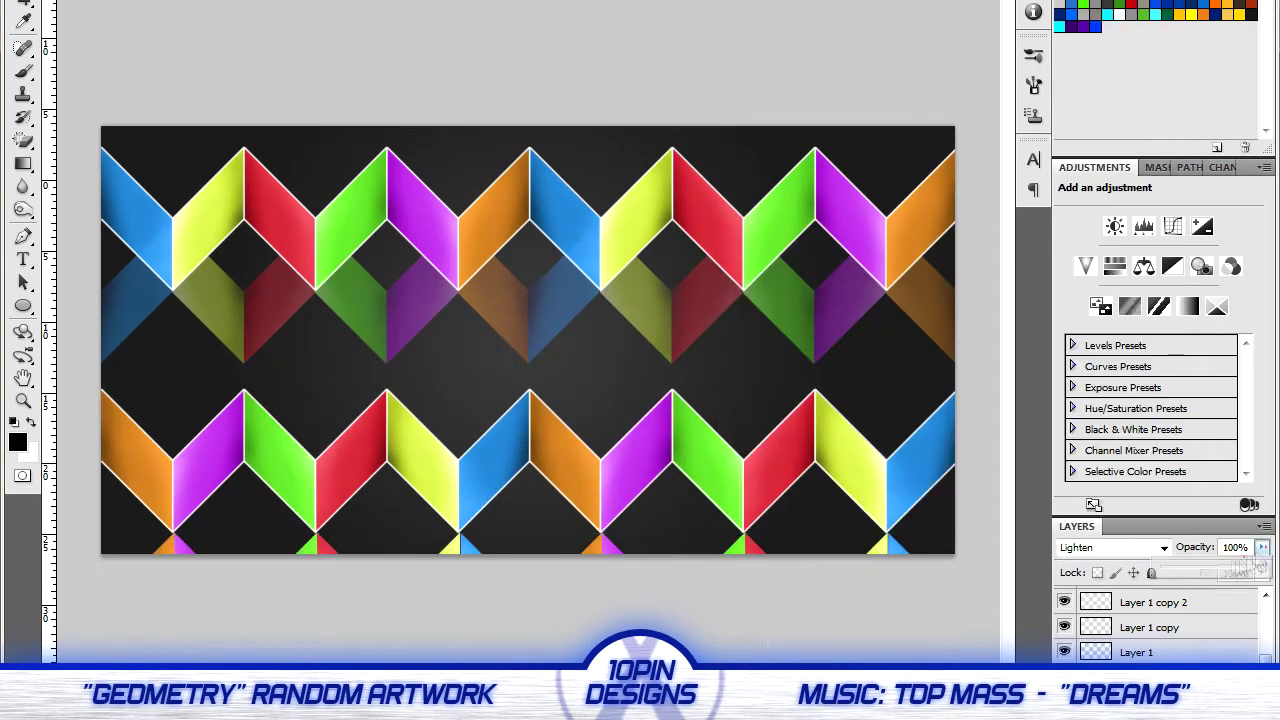
Move the lower zigzag group up over the upper reflection and commit its position
{"action": "key", "text": "ctrl+t"}
{"action": "right_click", "coordinate": [641, 464]}
{"action": "mouse_move", "coordinate": [640, 465]}
{"action": "left_mouse_down"}
{"action": "mouse_move", "coordinate": [608, 423]}
{"action": "mouse_move", "coordinate": [610, 391]}
{"action": "left_mouse_up"}
{"action": "right_click", "coordinate": [643, 424]}
{"action": "key", "text": "Return"}
{"action": "left_click", "coordinate": [1113, 547]}
{"action": "left_click", "coordinate": [1090, 172]}
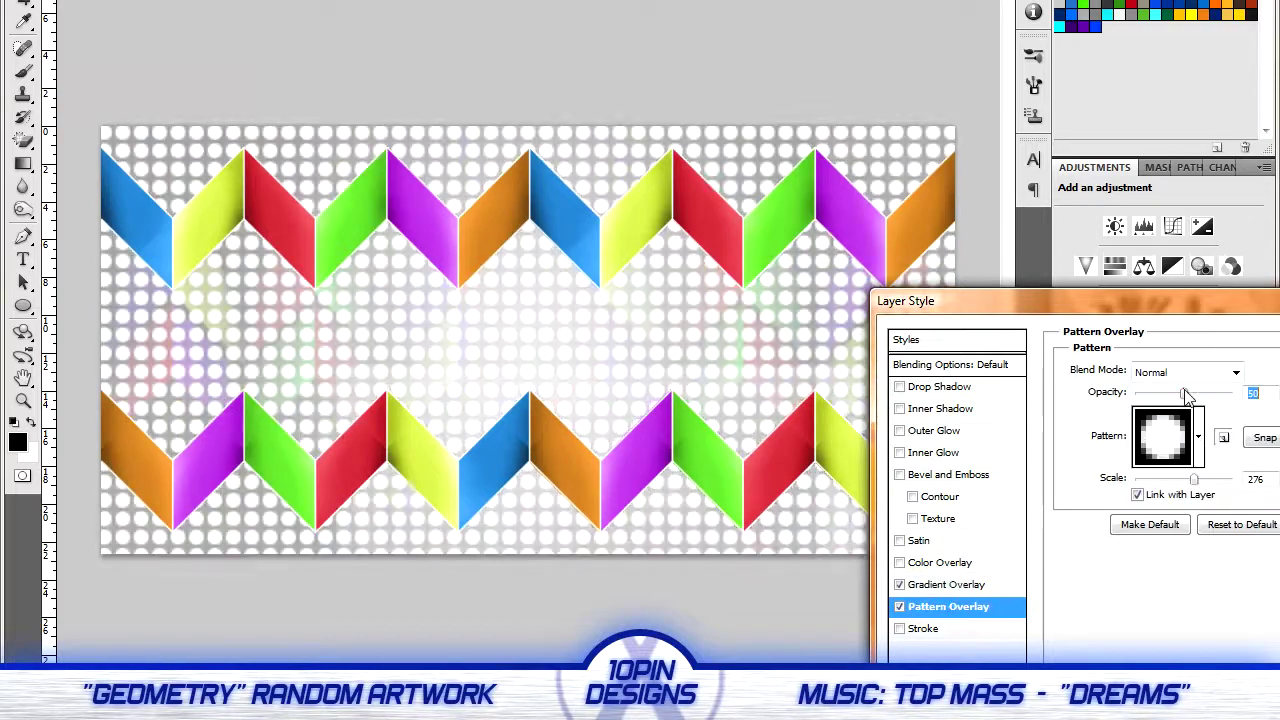
Apply the Gradient Overlay and white dot Pattern Overlay style to the background
{"action": "key", "text": "Return"}
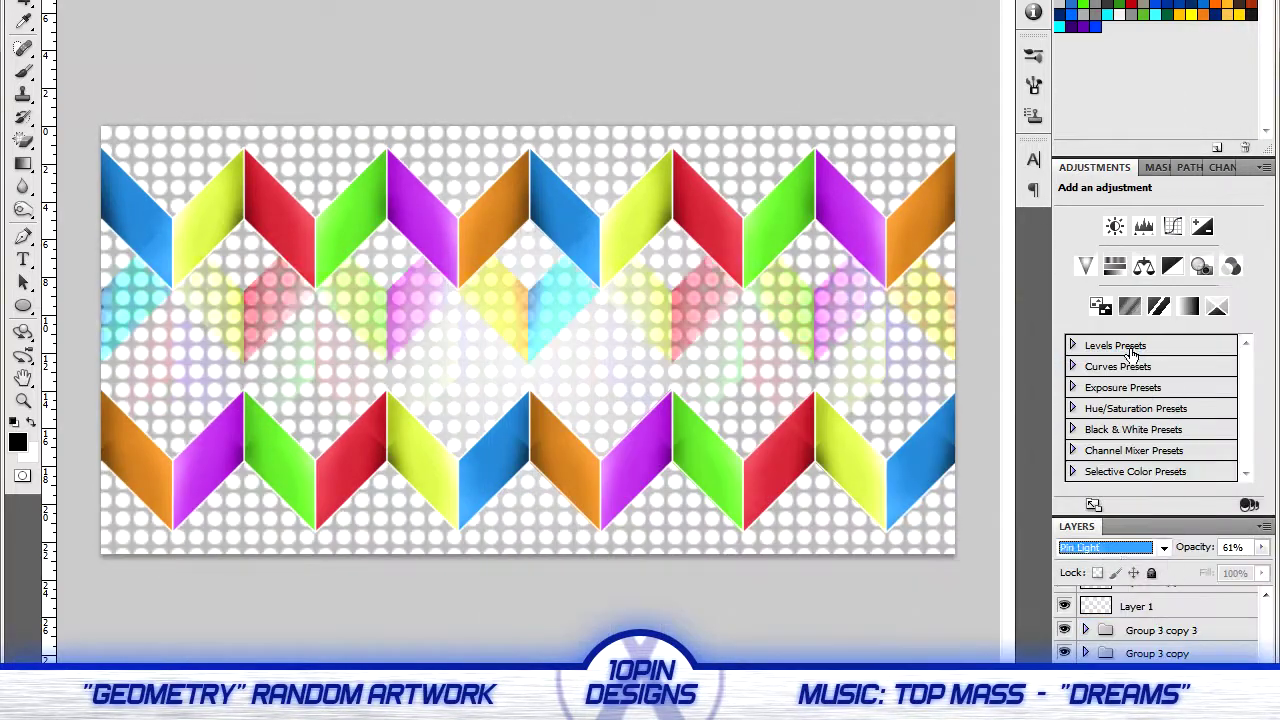
Set the zigzag group's blend mode back to Pass Through
{"action": "left_click", "coordinate": [1147, 547]}
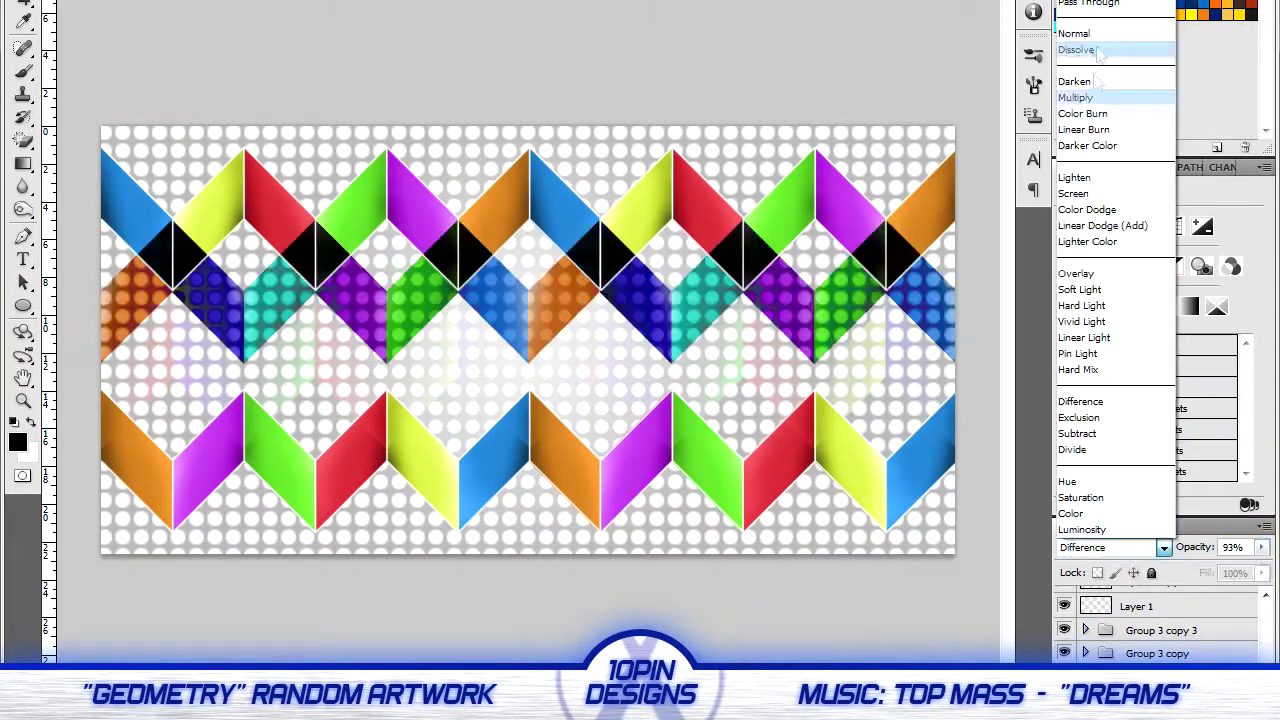
{"action": "left_click", "coordinate": [1100, 12]}
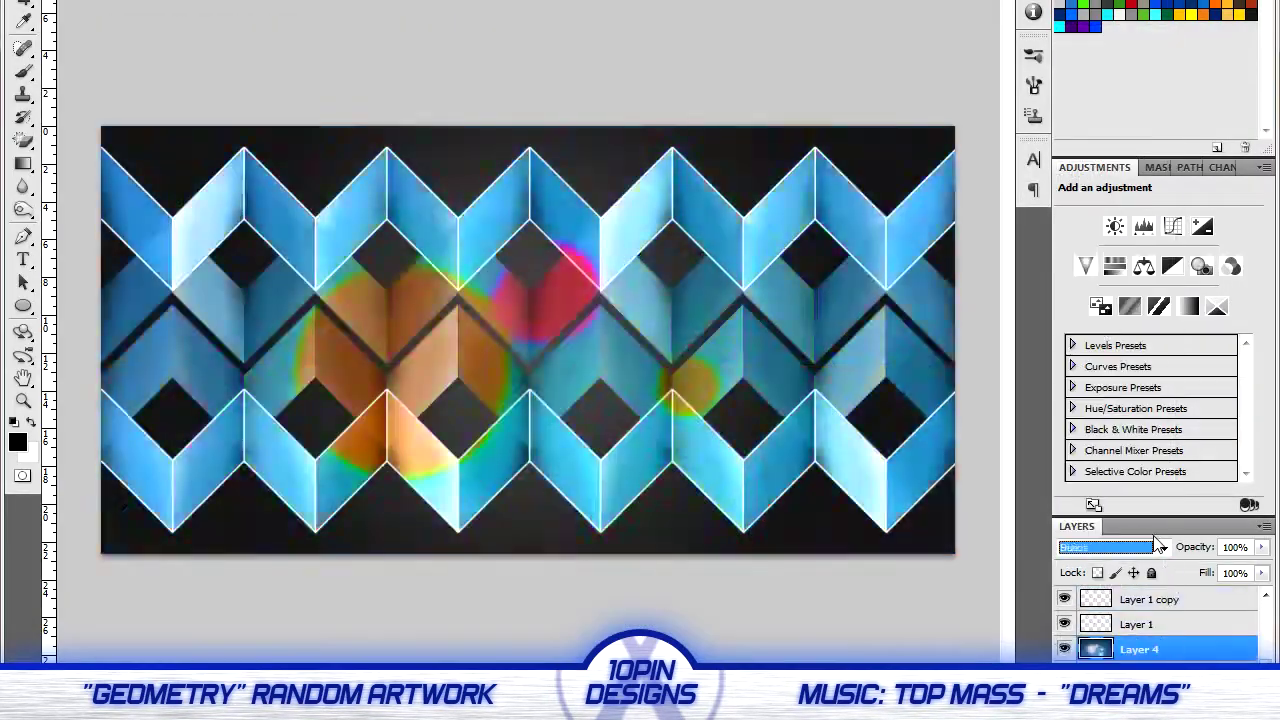
Scroll up through the incoming Skype chat messages
{"action": "scroll", "coordinate": [1157, 546], "scroll_direction": "up", "scroll_amount": 2}
{"action": "scroll", "coordinate": [1159, 548], "scroll_direction": "up", "scroll_amount": 2}
{"action": "scroll", "coordinate": [1161, 551], "scroll_direction": "up", "scroll_amount": 2}
{"action": "scroll", "coordinate": [1164, 554], "scroll_direction": "up", "scroll_amount": 2}
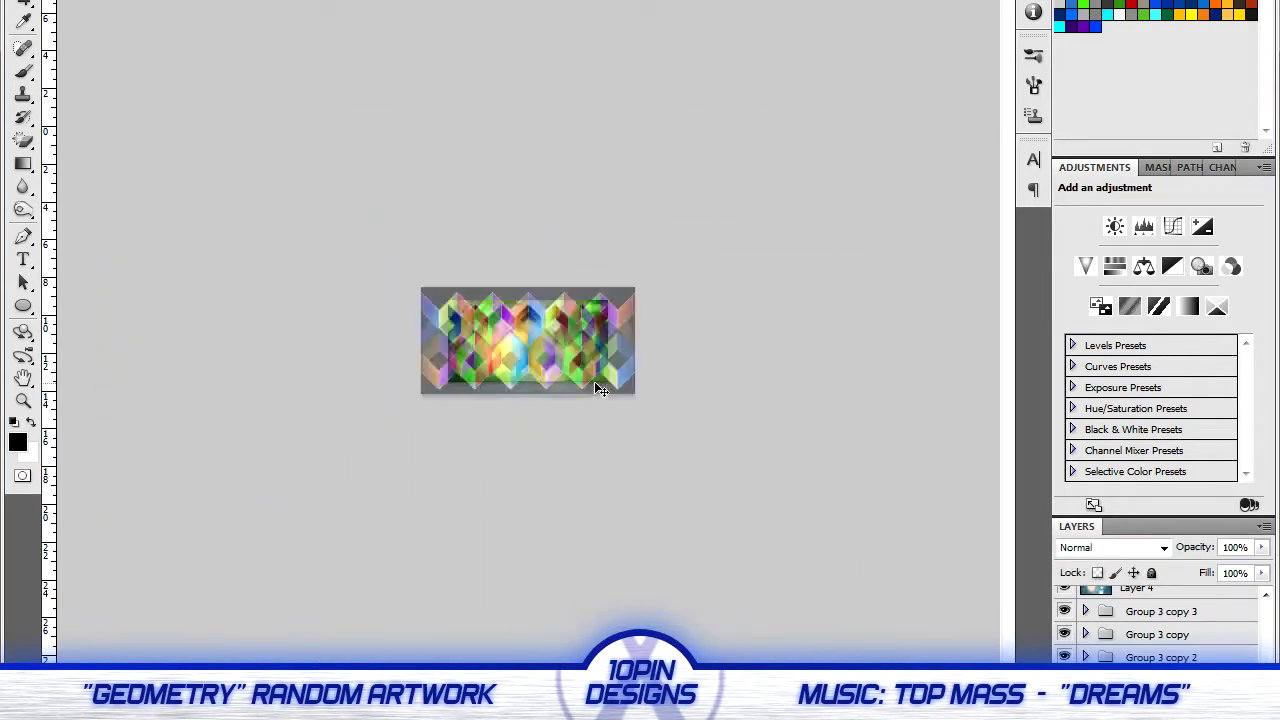
Set the bokeh photo layer's blend mode to Hard Light
{"action": "left_click", "coordinate": [1136, 547]}
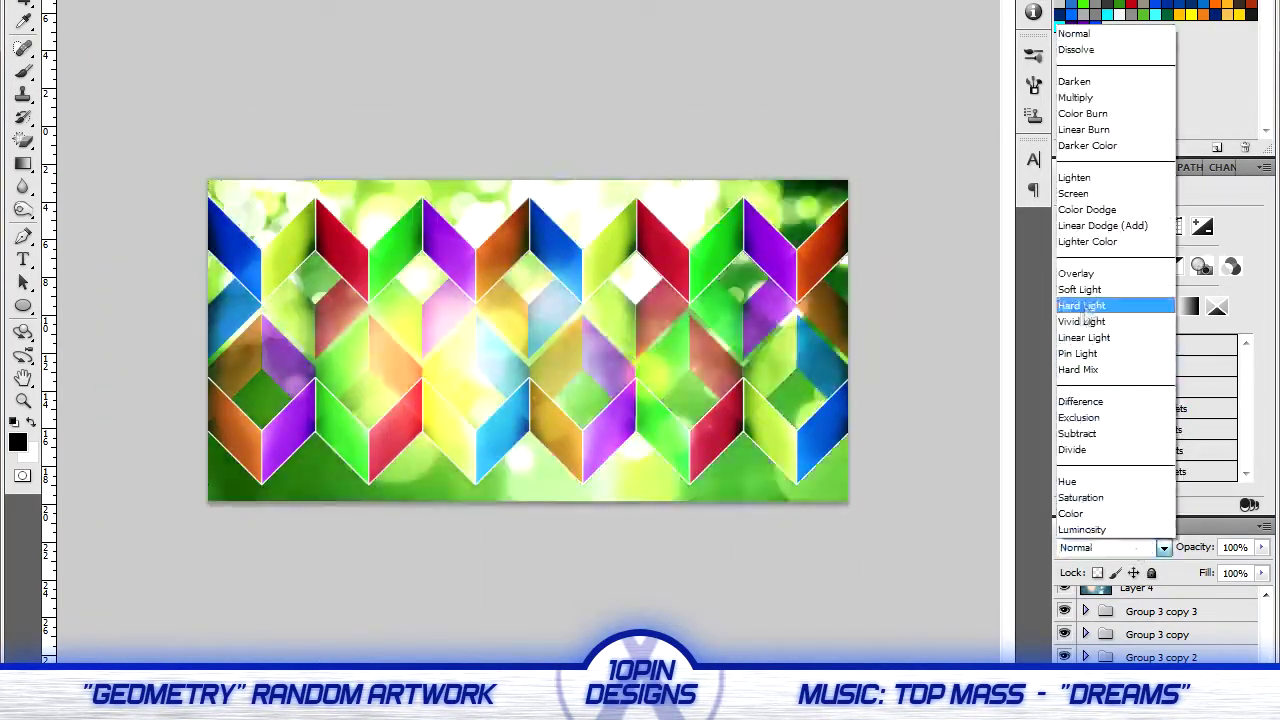
{"action": "left_click", "coordinate": [1128, 305]}
{"action": "scroll", "coordinate": [1160, 620], "scroll_direction": "down", "scroll_amount": 3}
Above Group 2 copy, add Curves and a purple-to-orange Gradient Map blended in Color mode
{"action": "left_click", "coordinate": [1203, 598]}
{"action": "left_click", "coordinate": [1143, 226]}
{"action": "left_click", "coordinate": [1172, 265]}
{"action": "left_click", "coordinate": [1108, 547]}
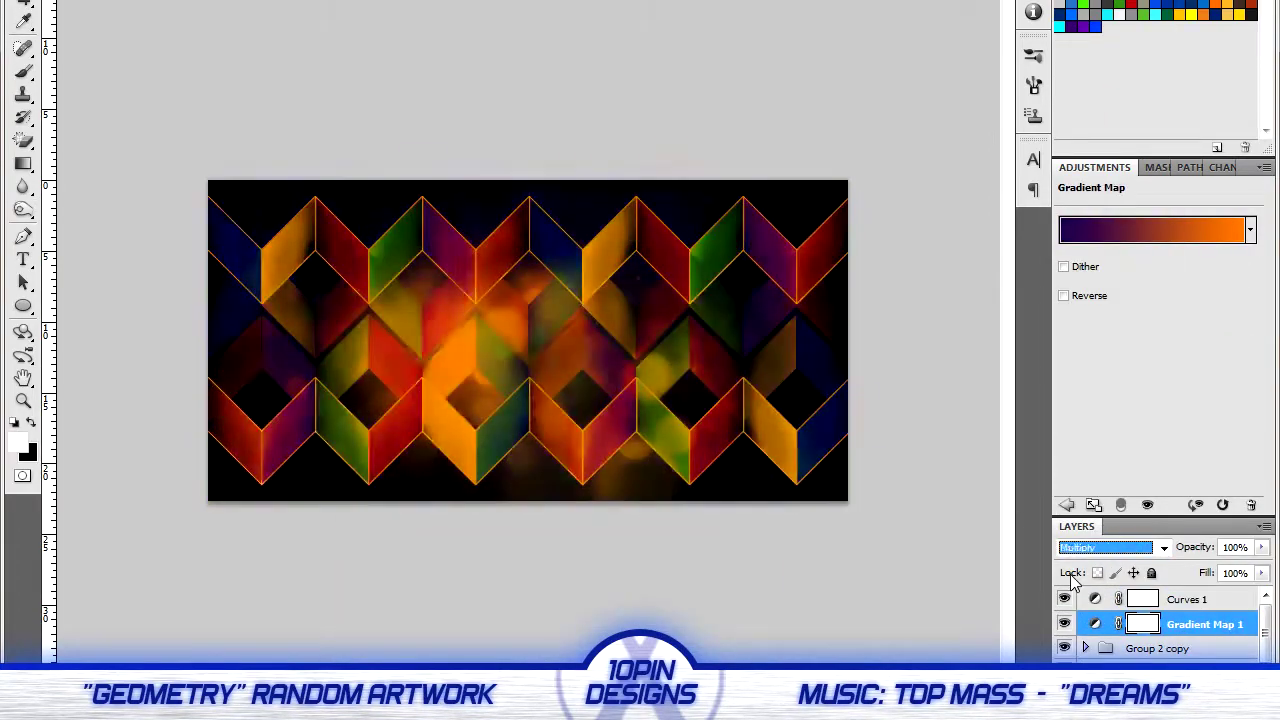
{"action": "left_click", "coordinate": [1136, 547]}
{"action": "left_click", "coordinate": [1120, 513]}
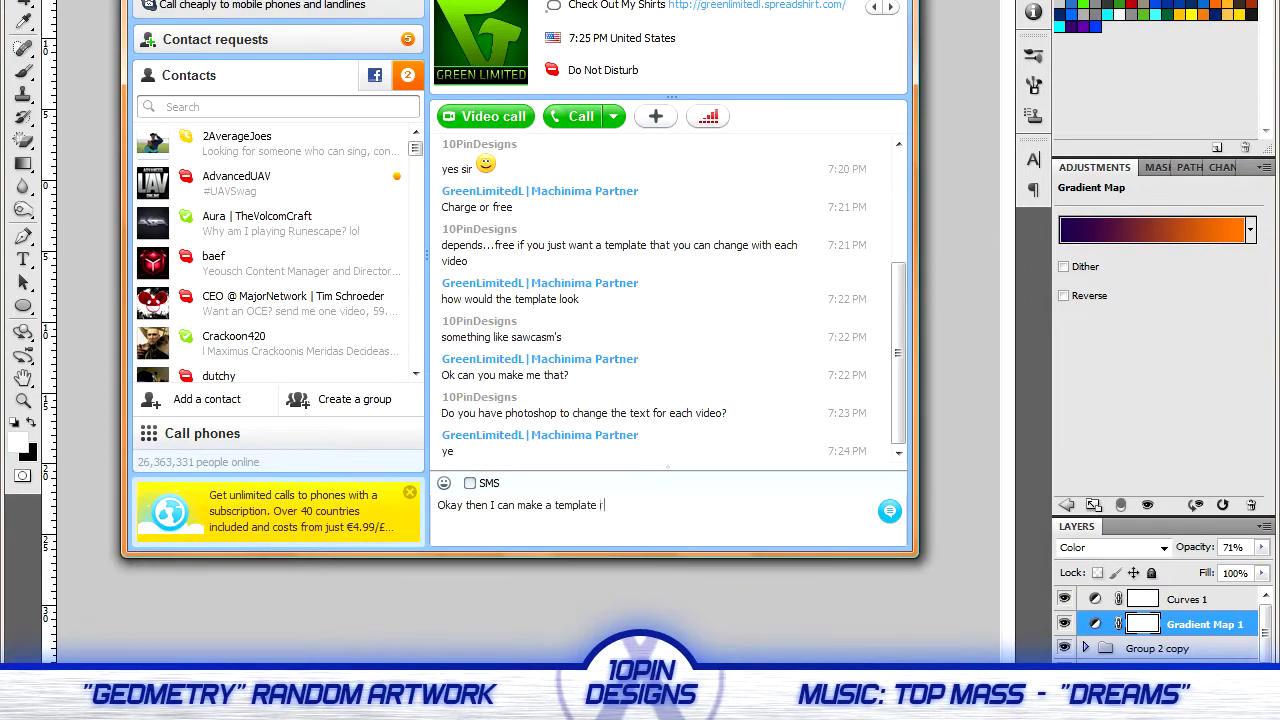
Lower the radial vignette overlay's opacity to 59 and start a new text layer on the artwork
{"action": "left_click", "coordinate": [236, 183]}
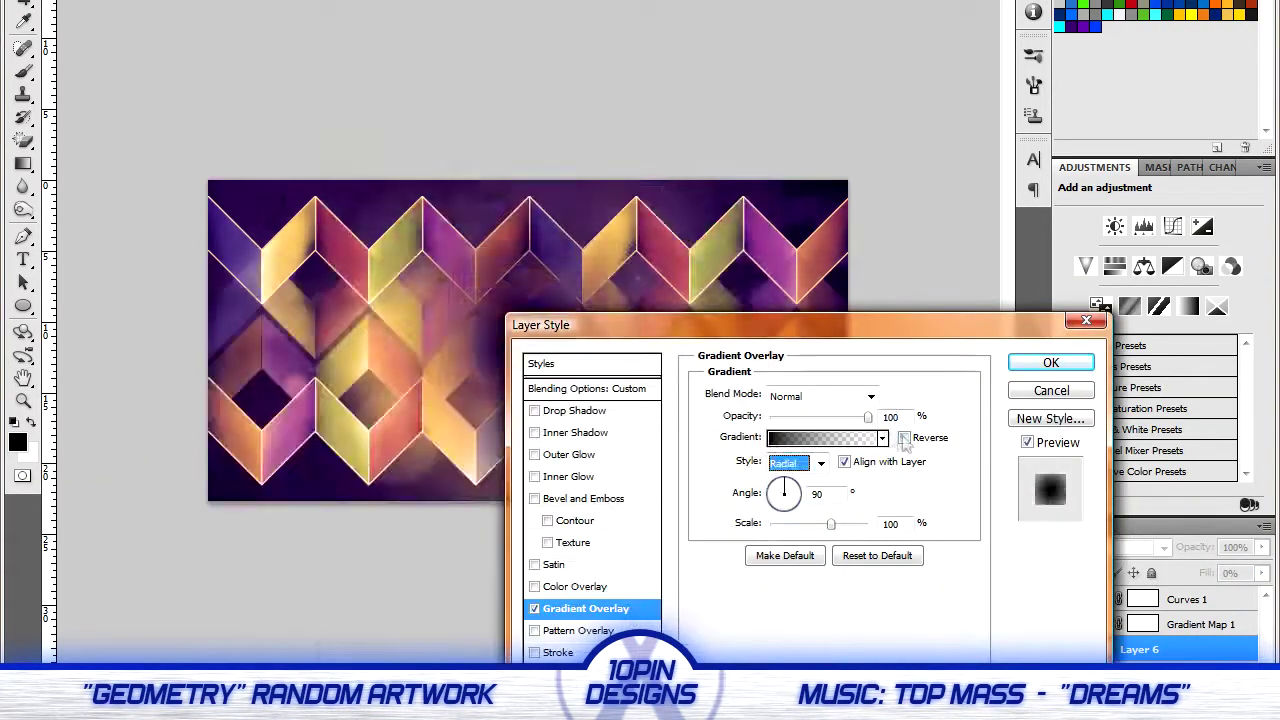
{"action": "scroll", "coordinate": [848, 397], "scroll_direction": "down", "scroll_amount": 7}
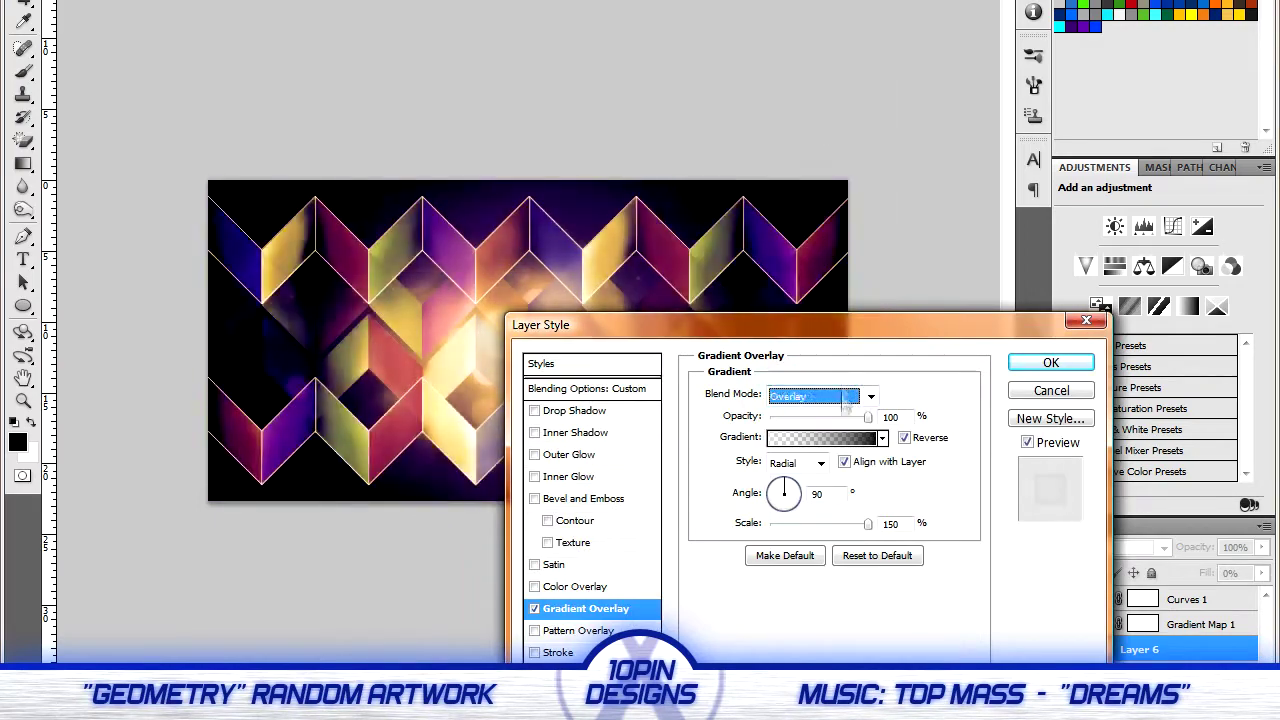
{"action": "left_click_drag", "start_coordinate": [868, 417], "coordinate": [828, 418]}
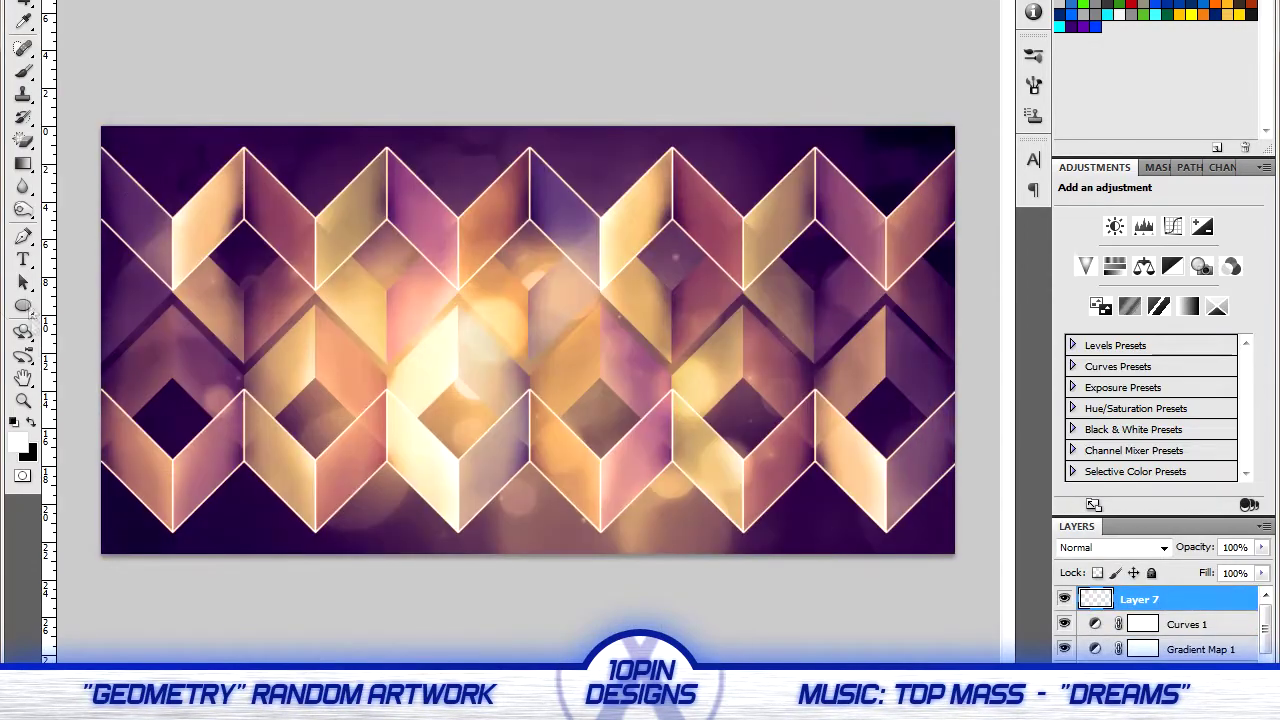
{"action": "left_click", "coordinate": [23, 259]}
{"action": "left_click", "coordinate": [437, 326]}
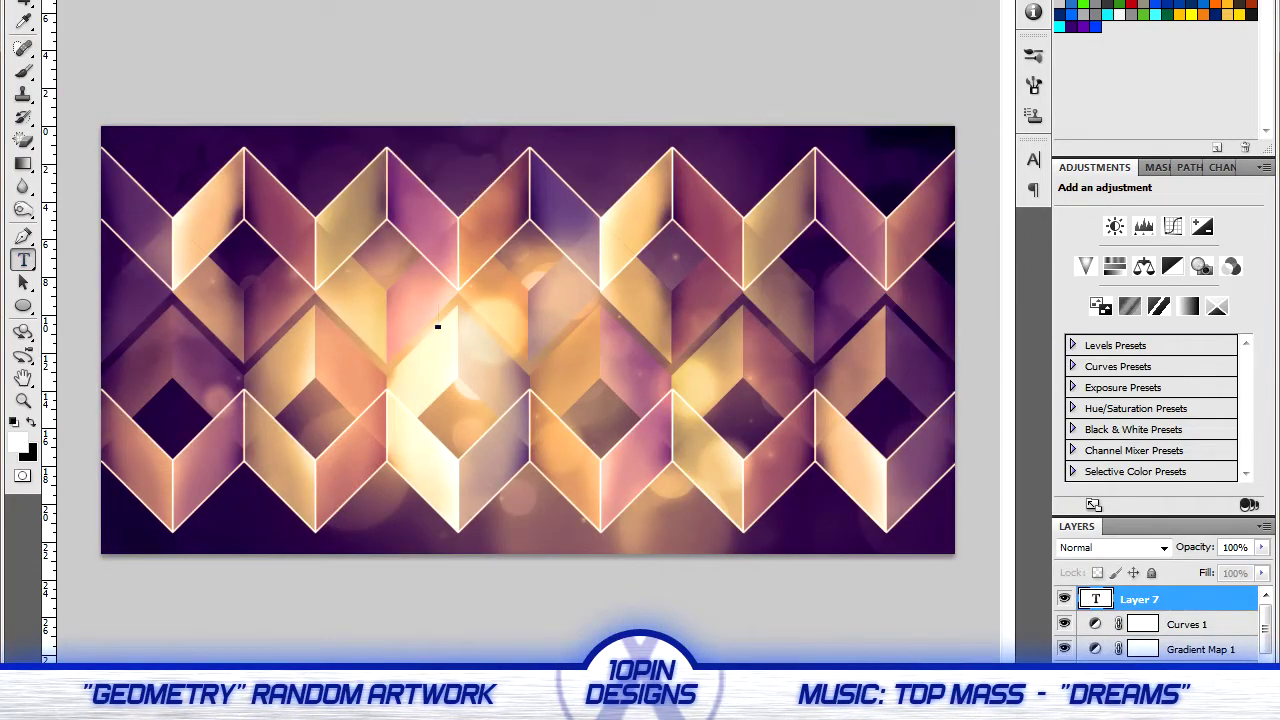